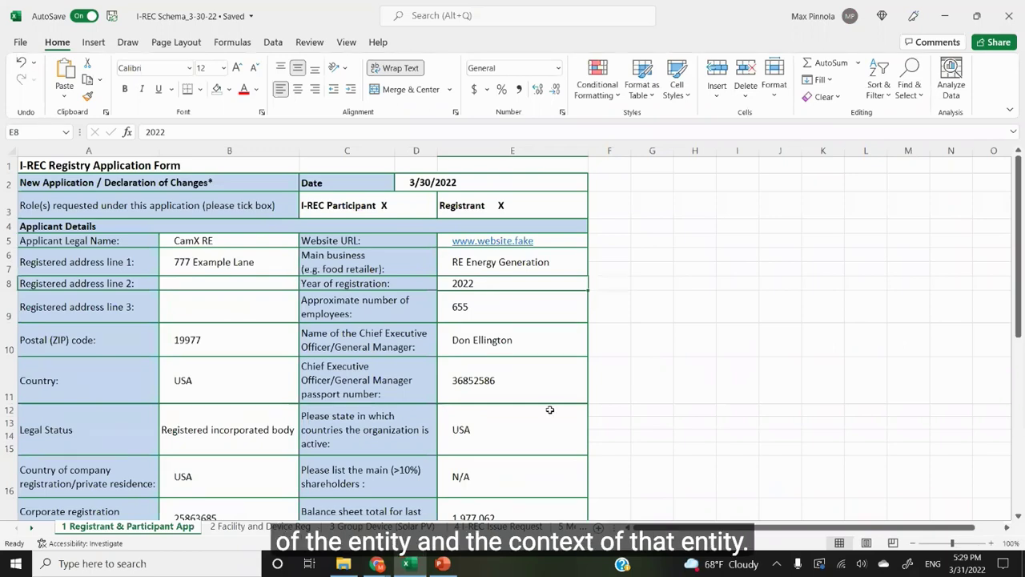
Examine the device's longitude and latitude, energy source and technology on the facility and device registration sheet.
left_click(273, 526)
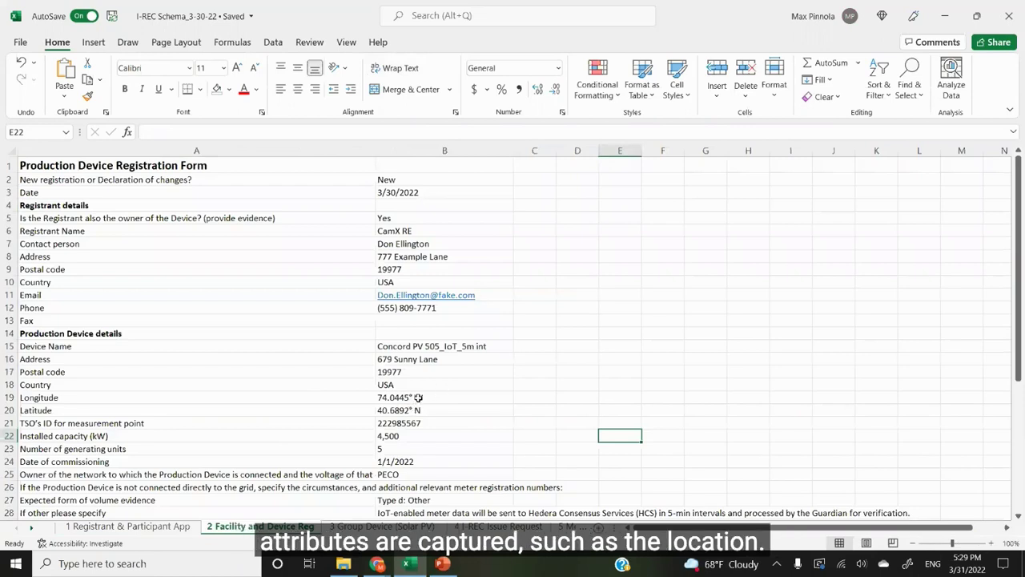
left_click_drag(417, 397, 417, 409)
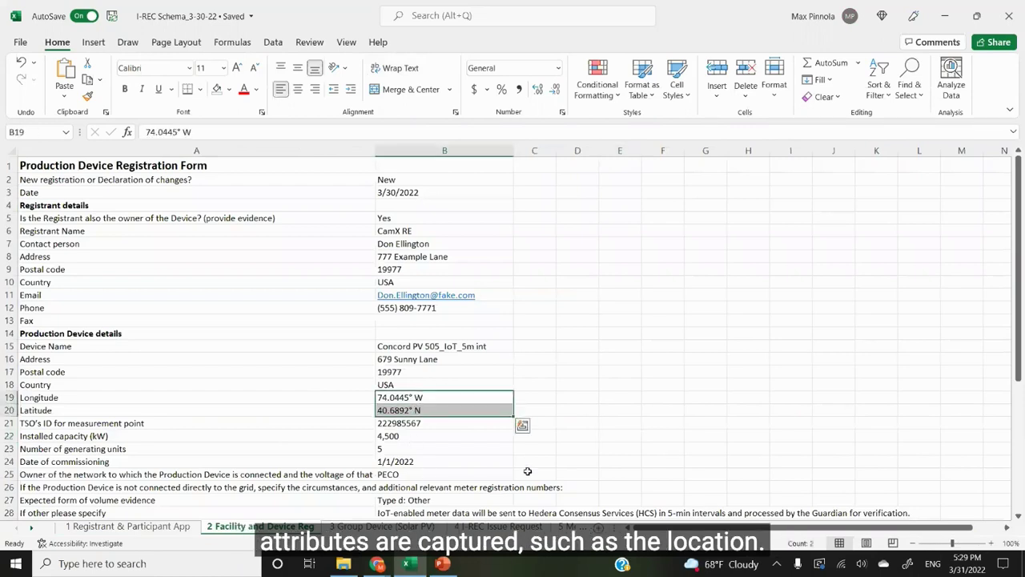
scroll(620, 432, "down", 4)
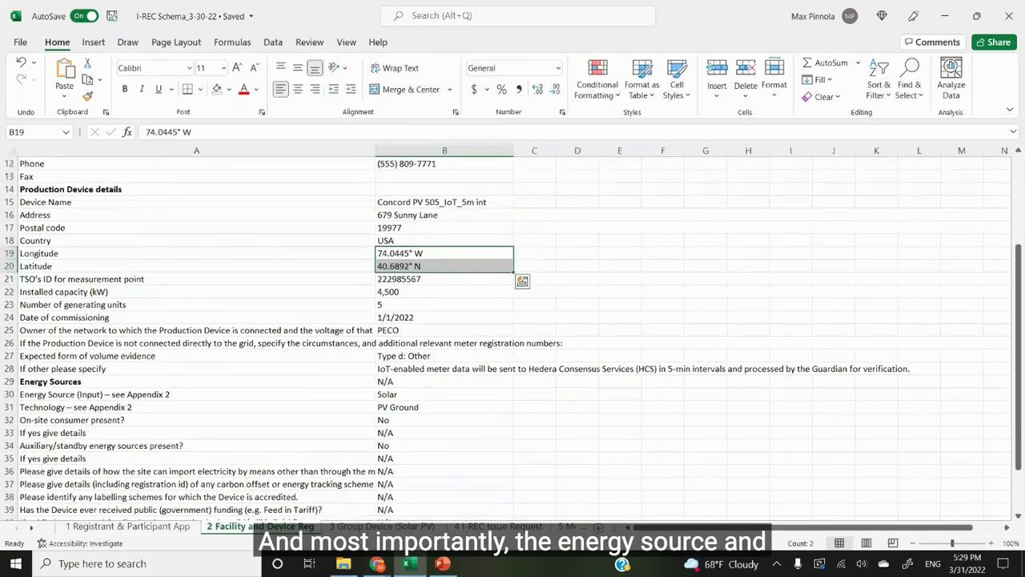
scroll(564, 457, "down", 1)
left_click_drag(446, 371, 444, 382)
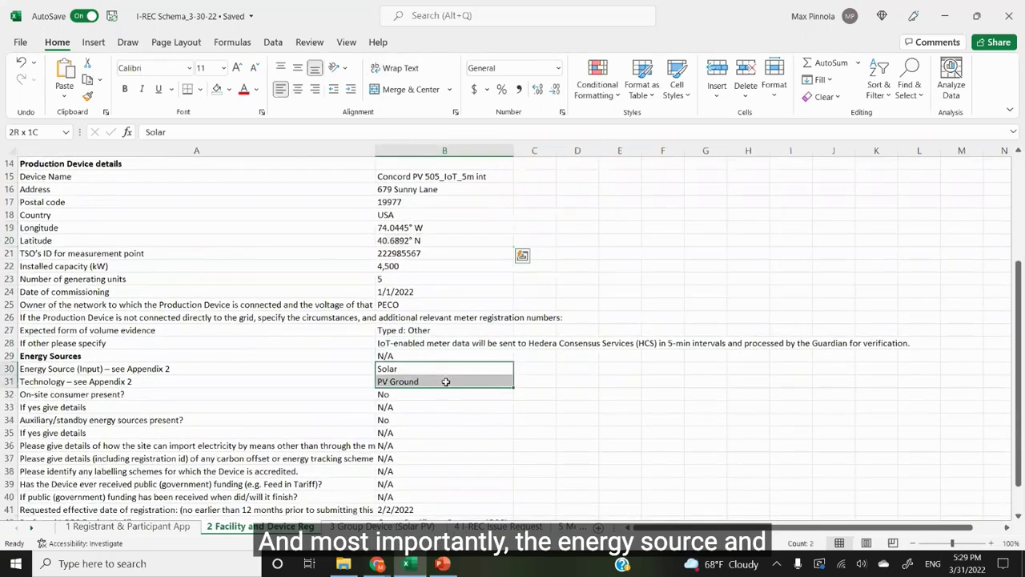
Review the Group Device (Solar PV) sheet and the "Type d: Other" evidence entry on the I-REC Issue Request sheet.
key("ctrl+Page_Down")
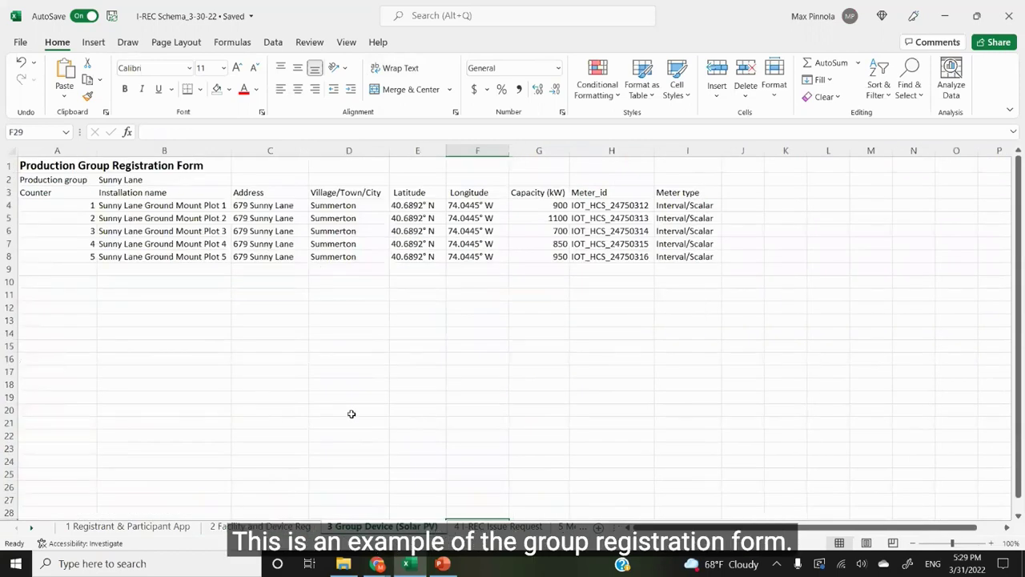
left_click(471, 526)
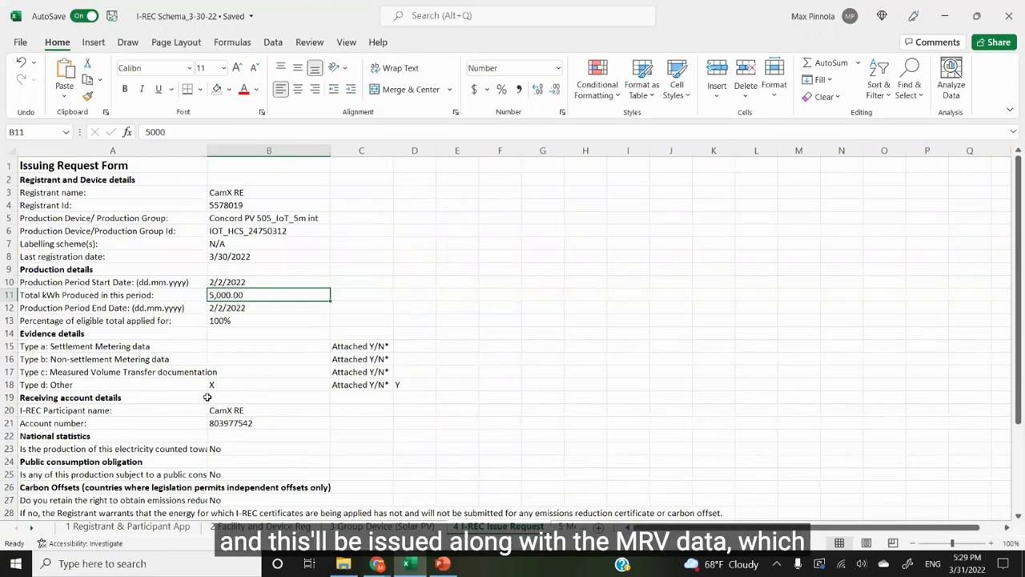
left_click_drag(186, 386, 265, 384)
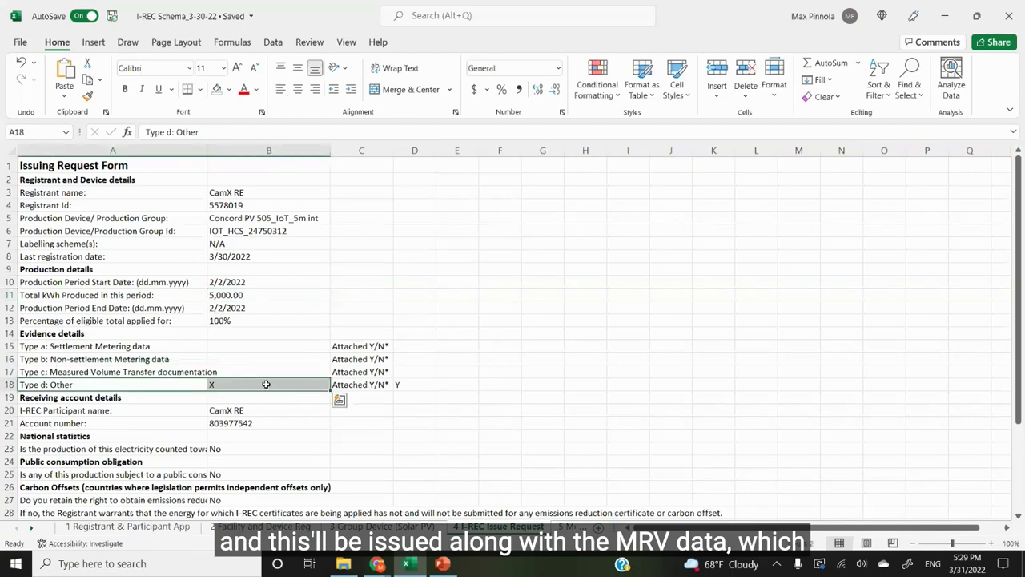
Review the first reading's value and all interval records A3:N9 on the Meter Data sheet.
left_click(565, 526)
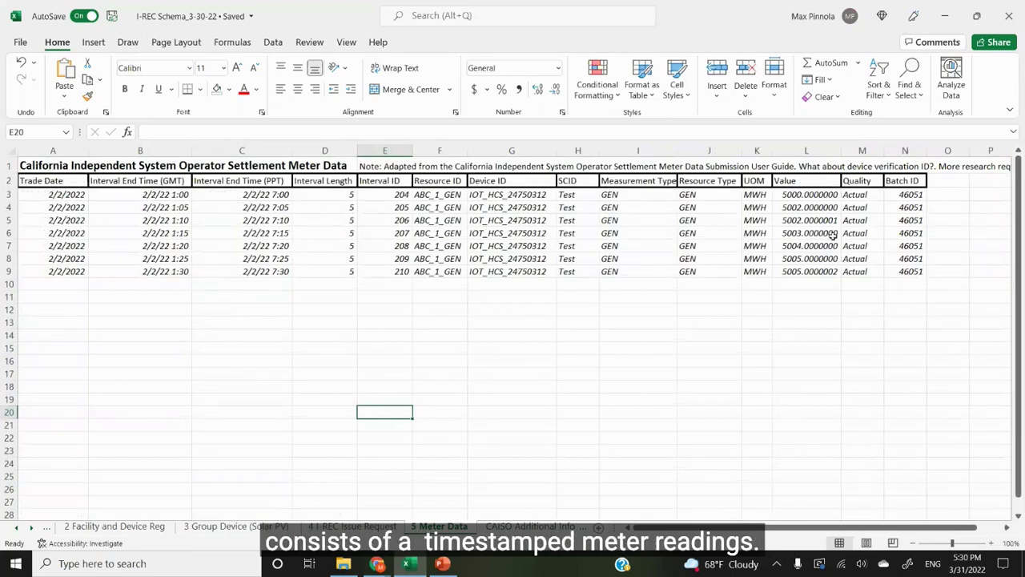
left_click(804, 194)
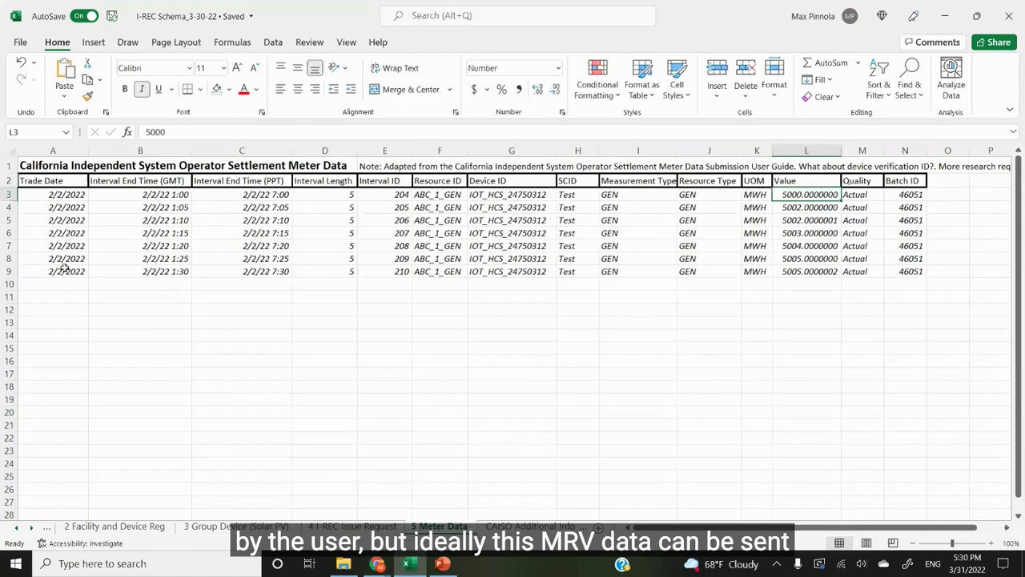
left_click_drag(64, 194, 911, 273)
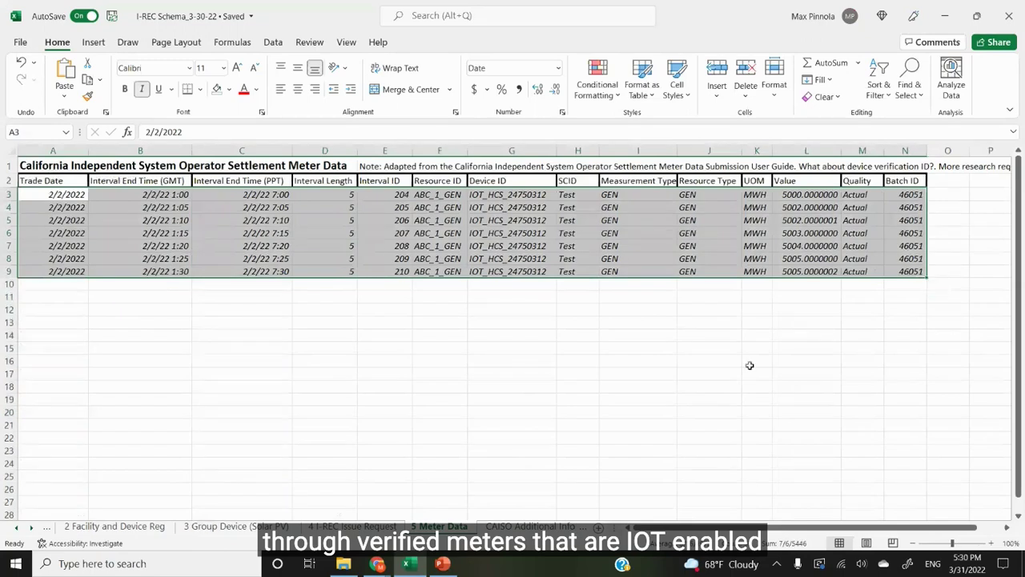
left_click(649, 334)
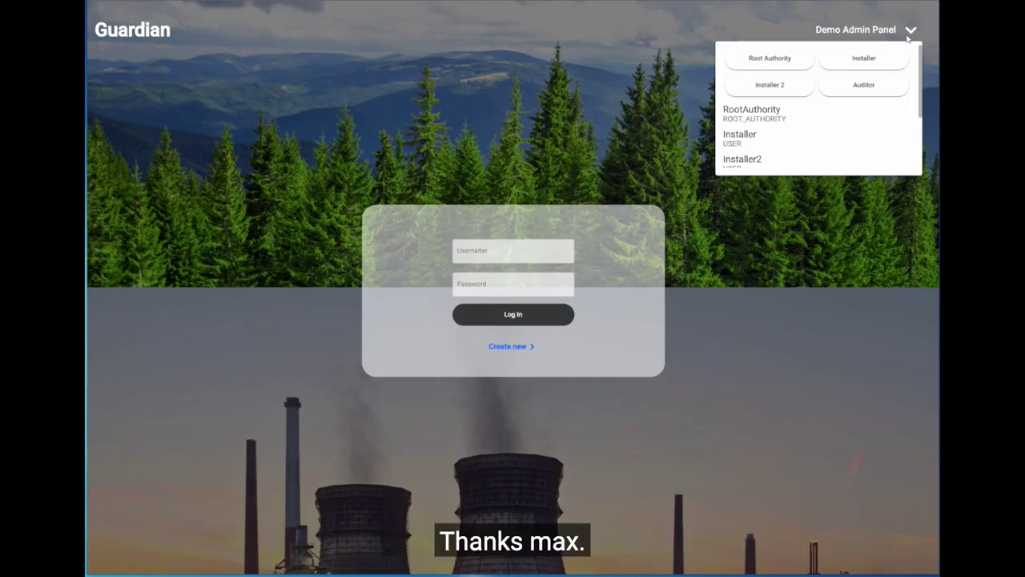
In Guardian, log in as the demo Registrant and open the iRec_2 policy.
scroll(814, 135, "down", 2)
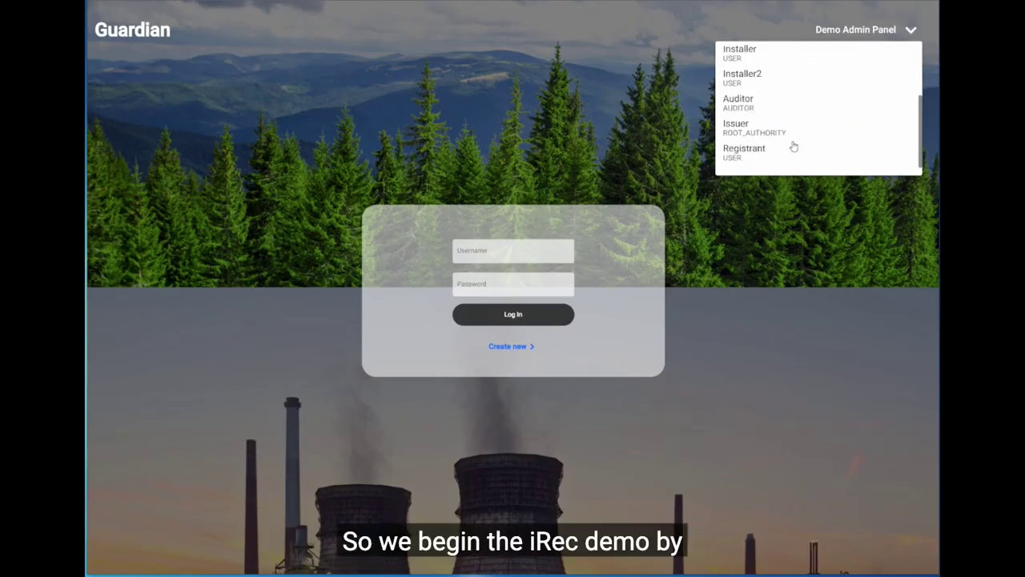
left_click(744, 153)
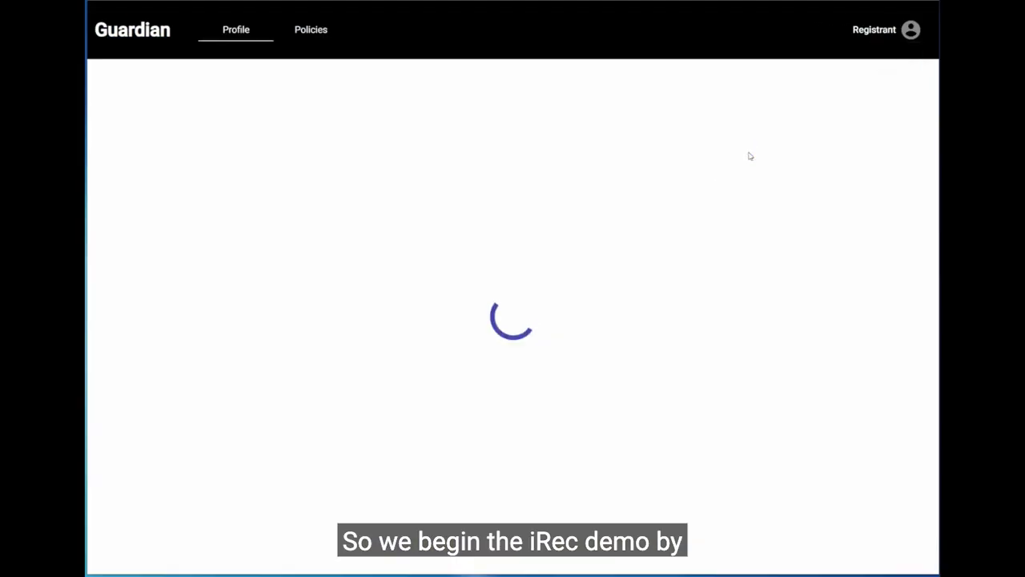
left_click(318, 33)
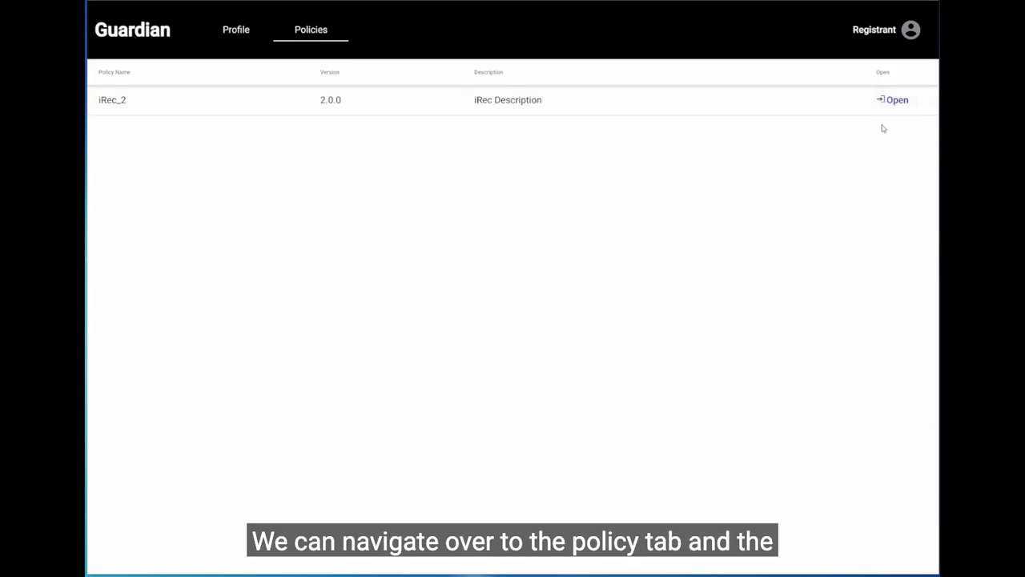
left_click(896, 100)
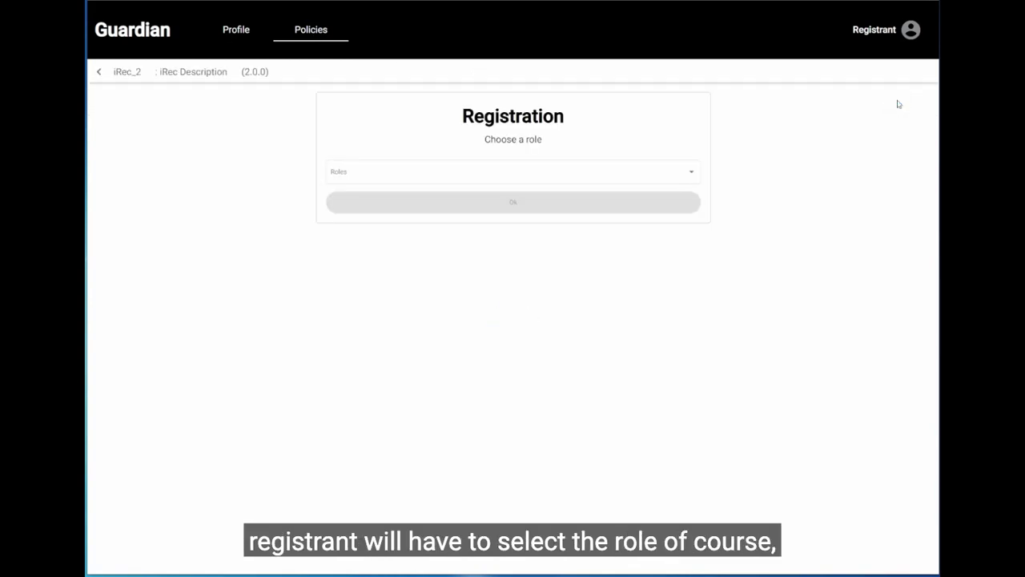
Choose the registrant role in the policy's registration form and confirm it.
left_click(457, 177)
left_click(421, 177)
left_click(423, 202)
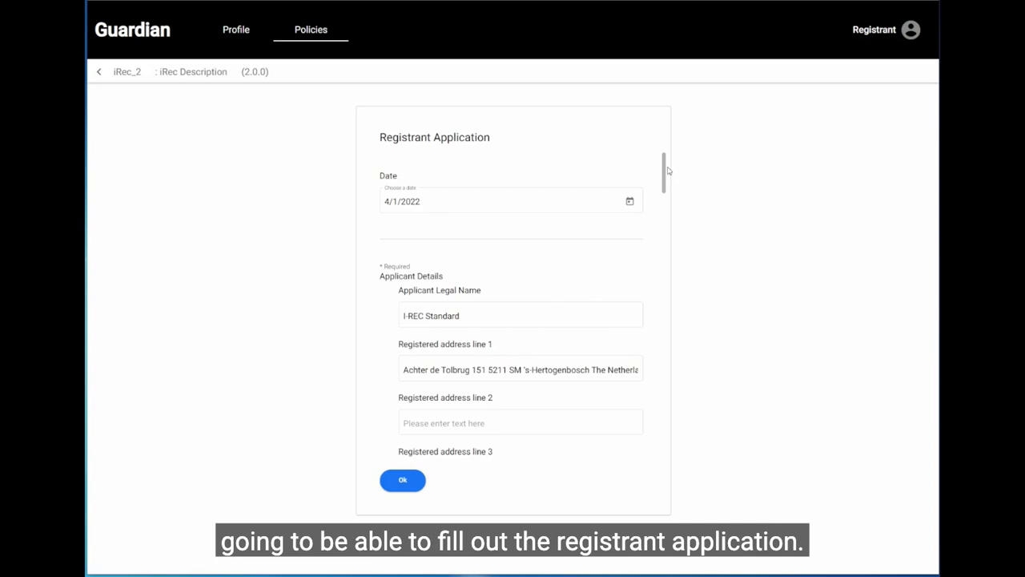
Look through the prefilled registrant application to its end and submit it for approval.
left_click_drag(666, 169, 661, 434)
left_click(663, 170)
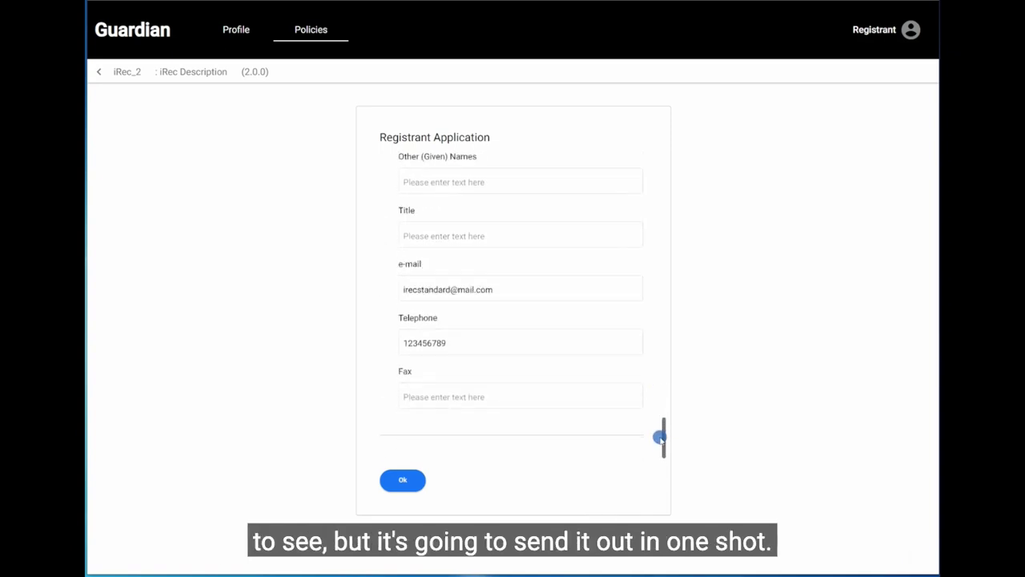
left_click(400, 483)
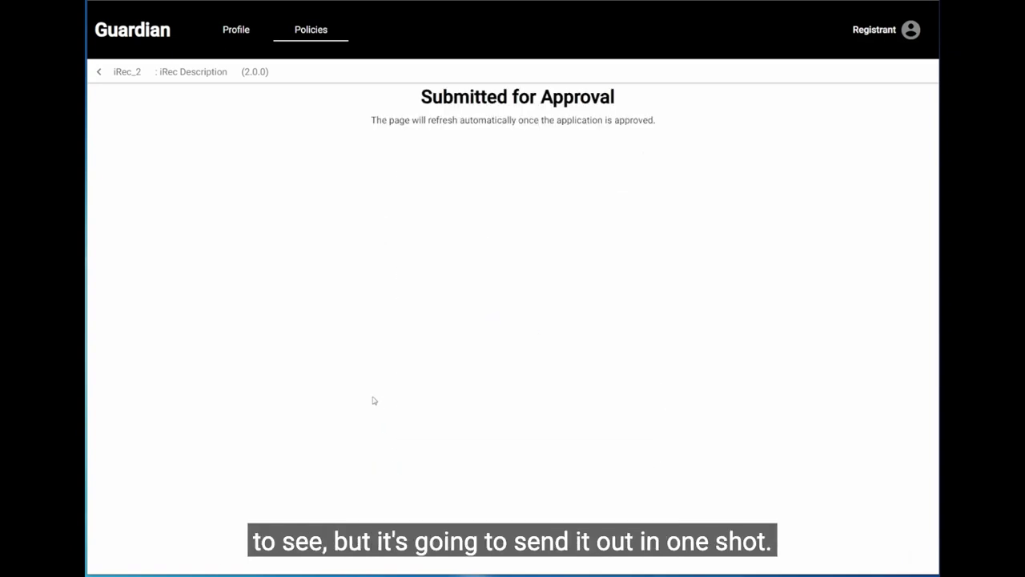
Associate the iRec Token with the registrant's account from the profile's token list.
left_click(231, 37)
left_click(192, 69)
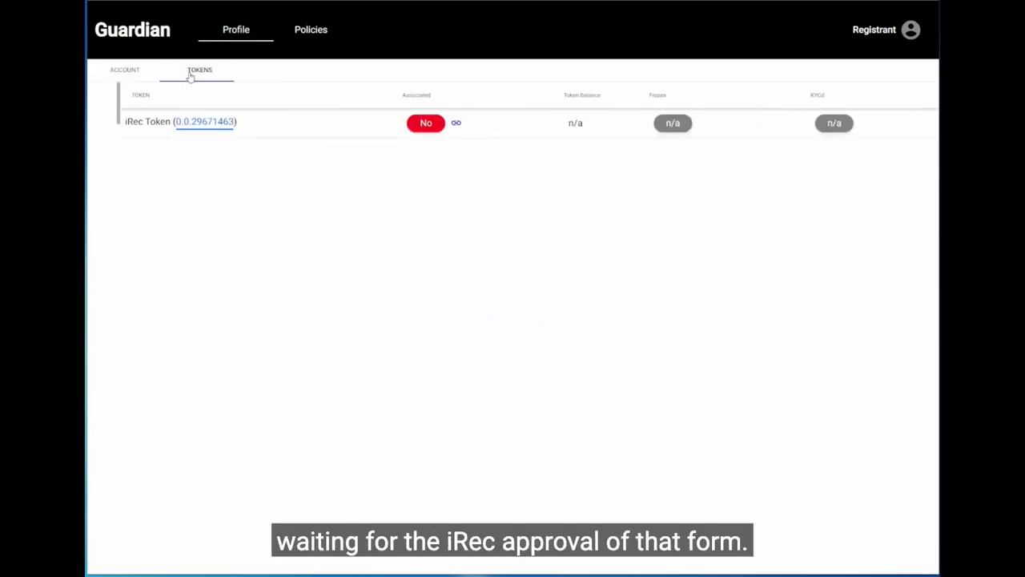
left_click(423, 124)
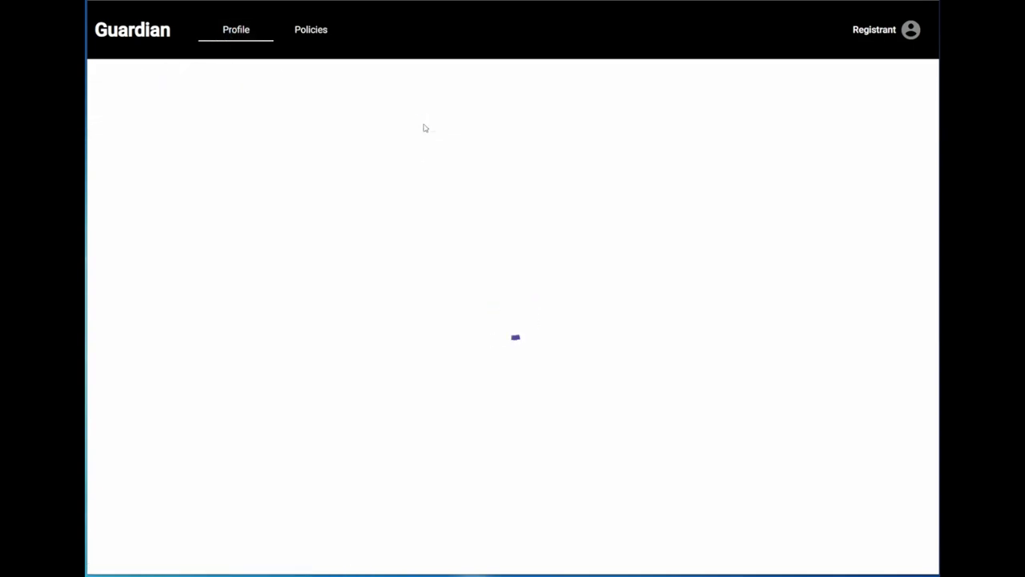
Log out of the Registrant account and log in as the demo Issuer.
left_click(912, 30)
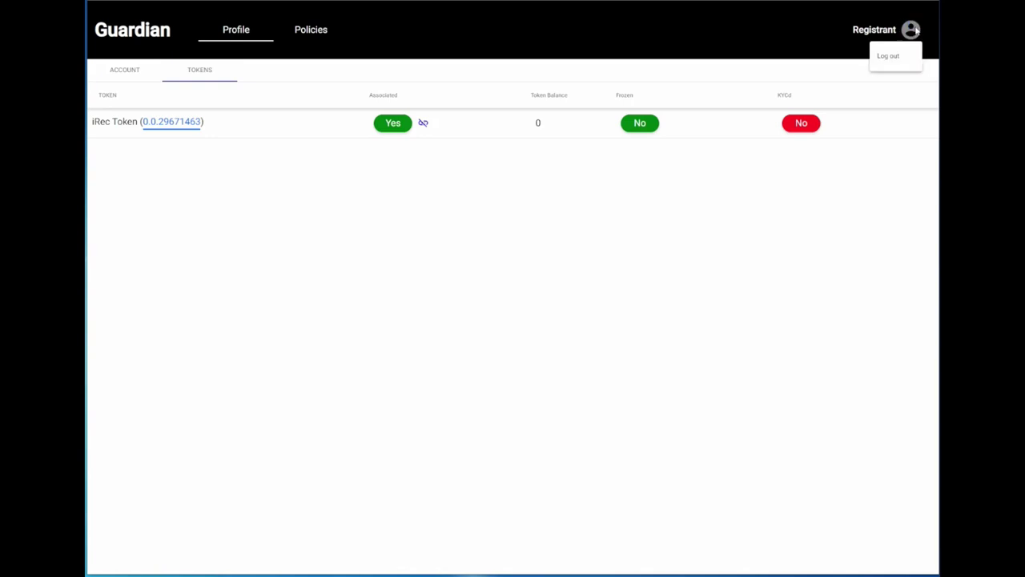
left_click(895, 56)
left_click(911, 31)
scroll(853, 115, "down", 5)
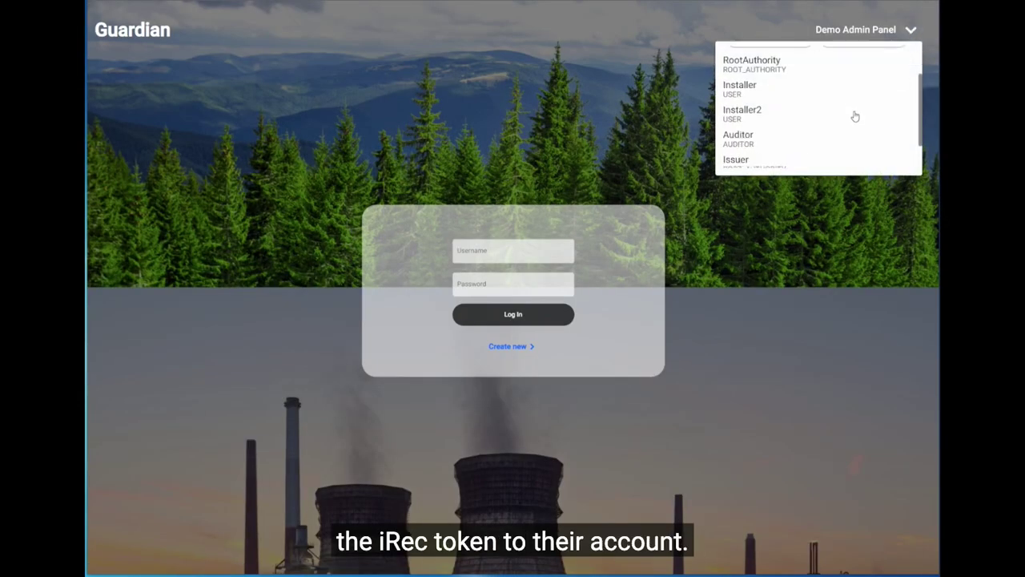
left_click(738, 130)
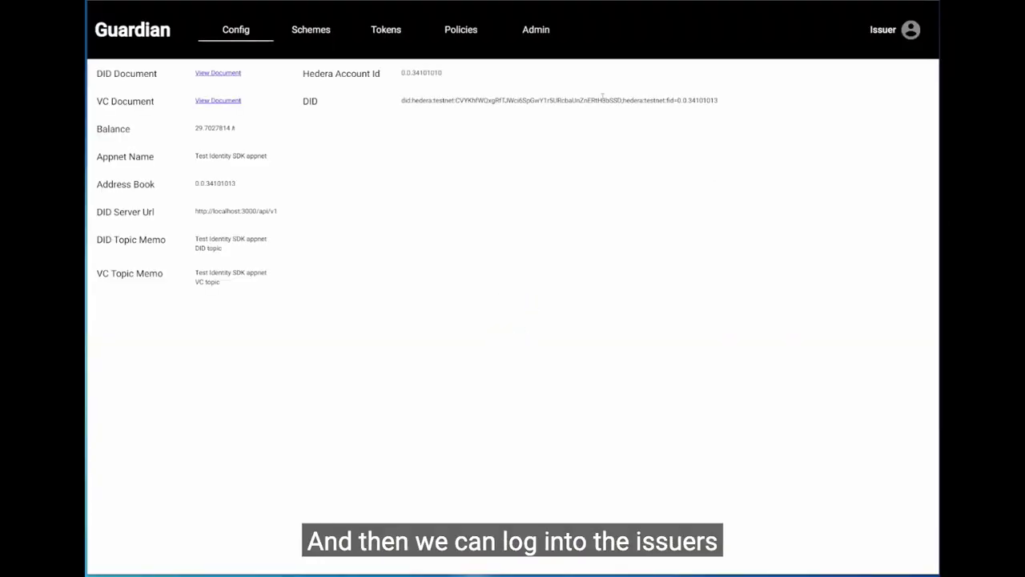
Open the iRec_2 policy, review the I-REC Standard application document and approve the application.
left_click(467, 32)
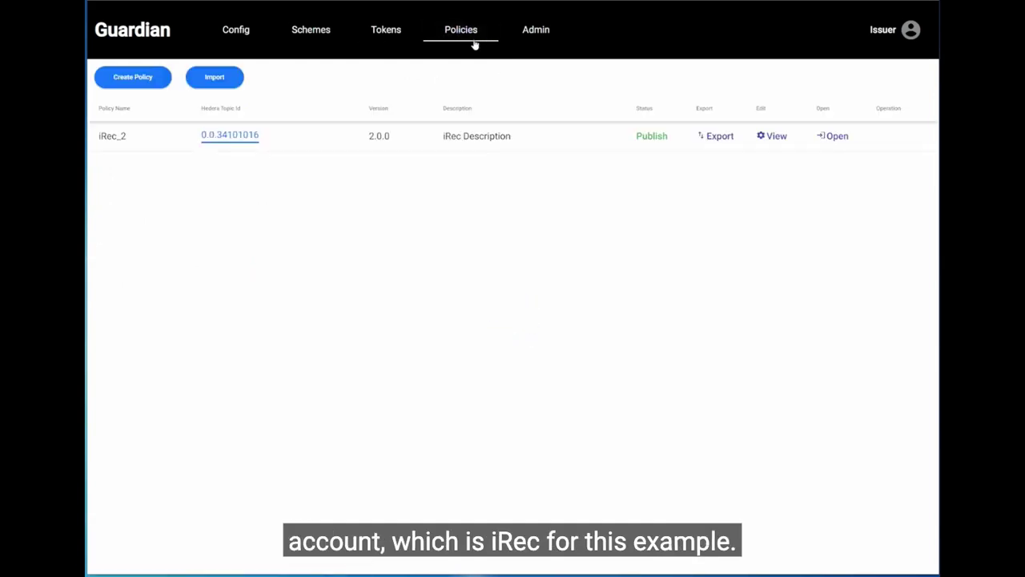
left_click(827, 135)
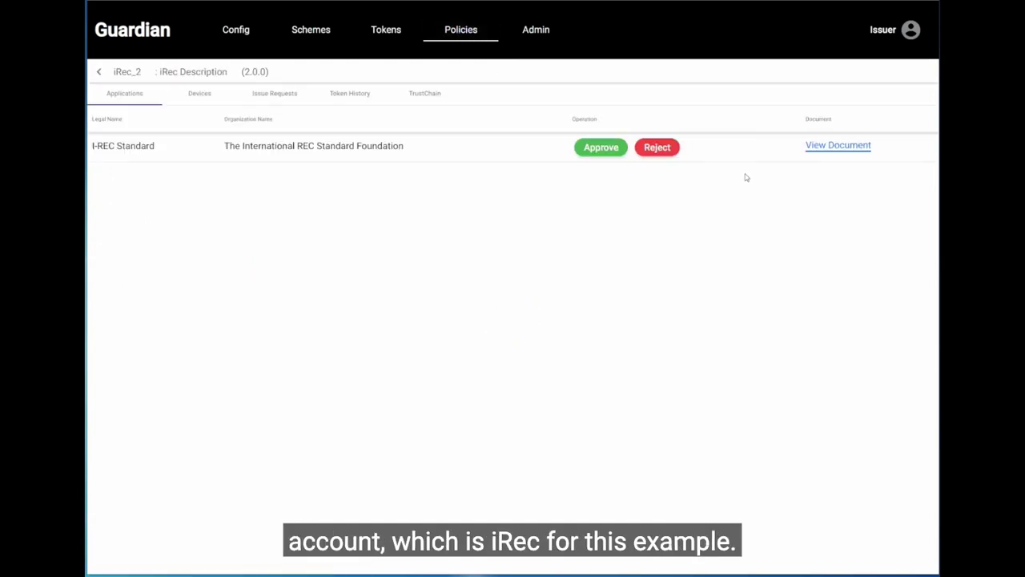
left_click(862, 146)
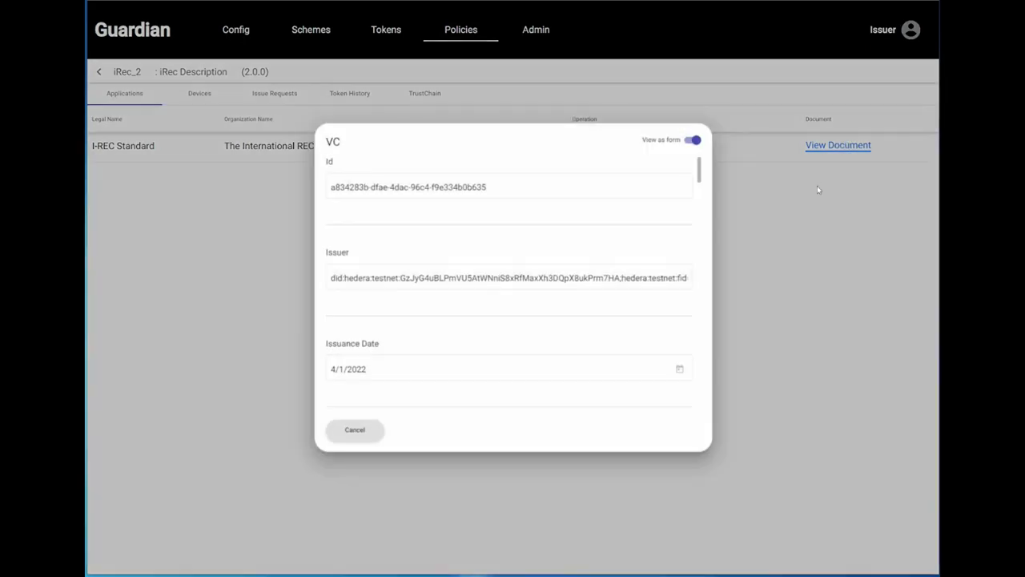
left_click_drag(701, 165, 704, 406)
left_click(369, 435)
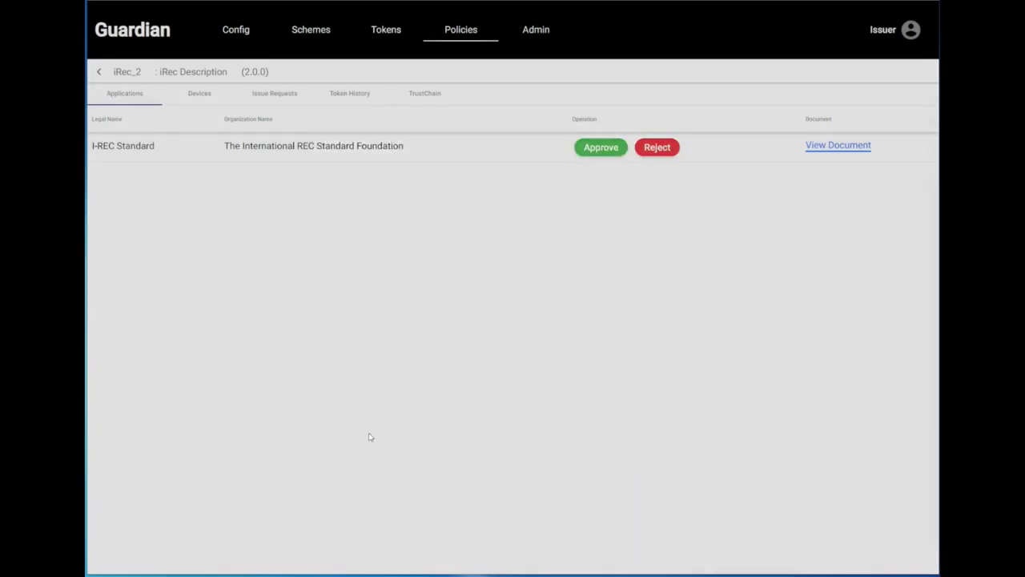
left_click(593, 148)
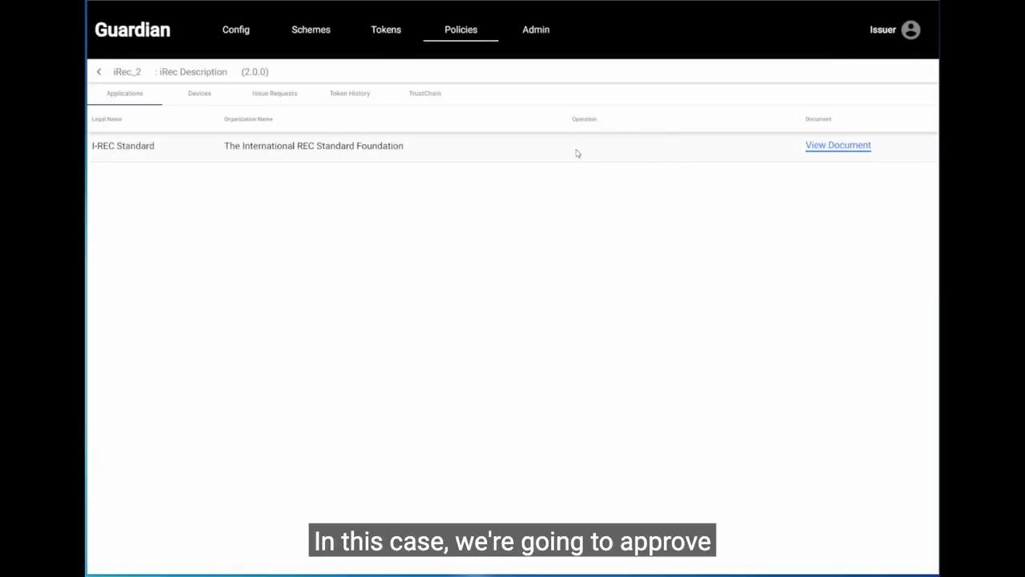
Grant KYC to the Registrant in the iRec Token's user list.
left_click(380, 36)
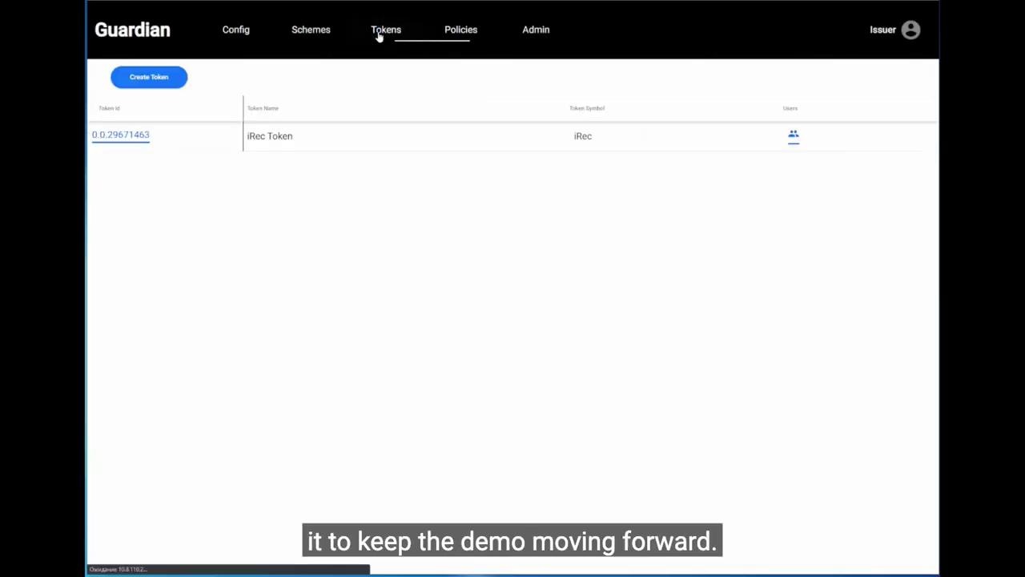
left_click(793, 136)
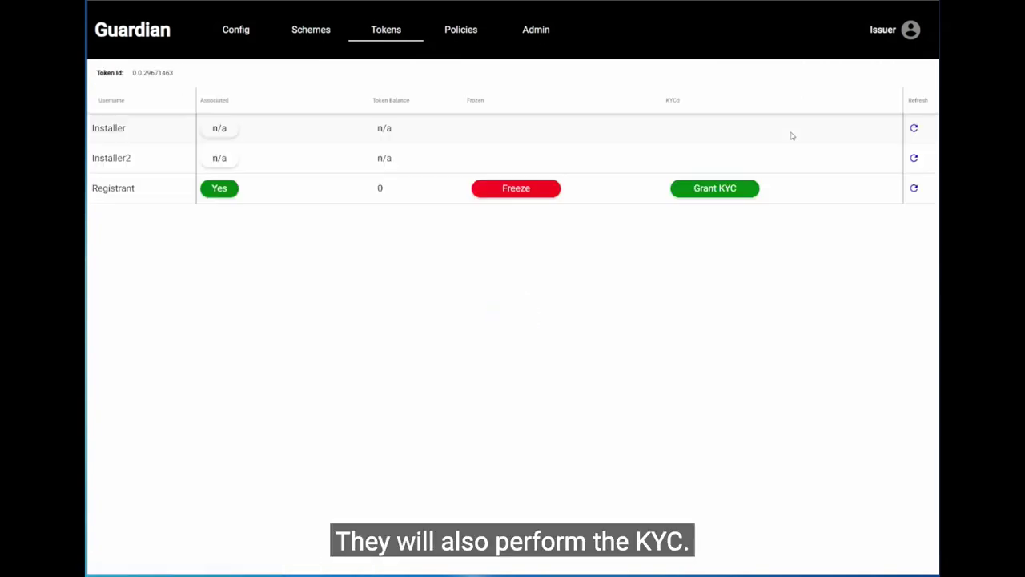
left_click(710, 189)
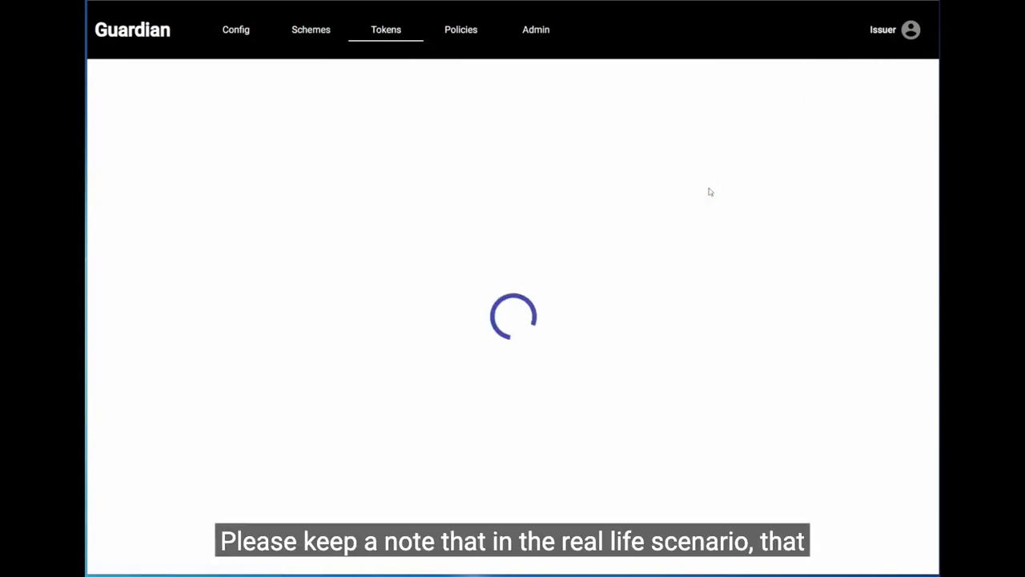
Log out of the Issuer account, log back in as the Registrant and reopen the iRec_2 policy.
left_click(910, 29)
left_click(894, 59)
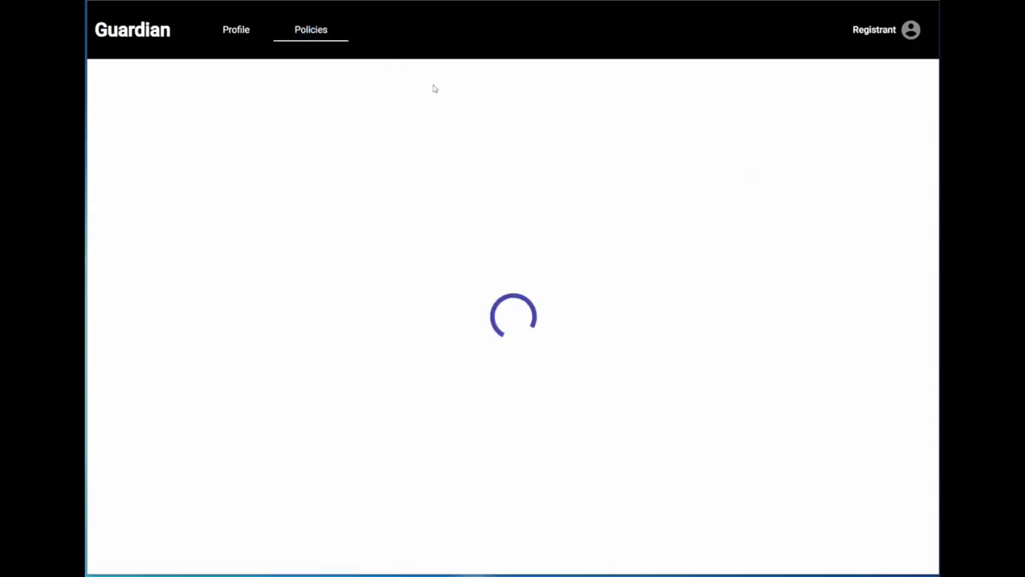
left_click(881, 102)
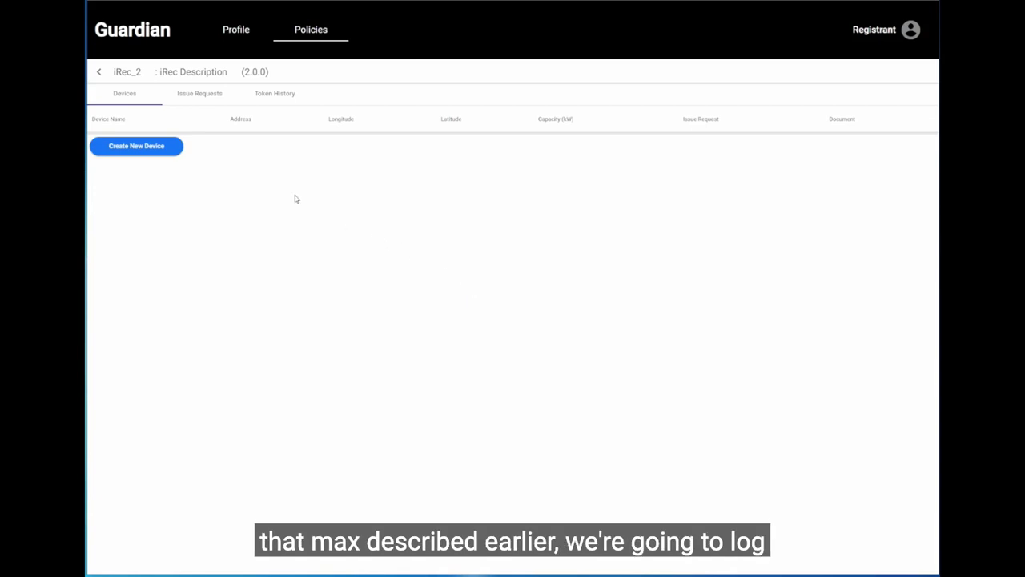
Create a new device in the iRec_2 policy, look through the prefilled Device Registration form and submit it.
left_click(156, 149)
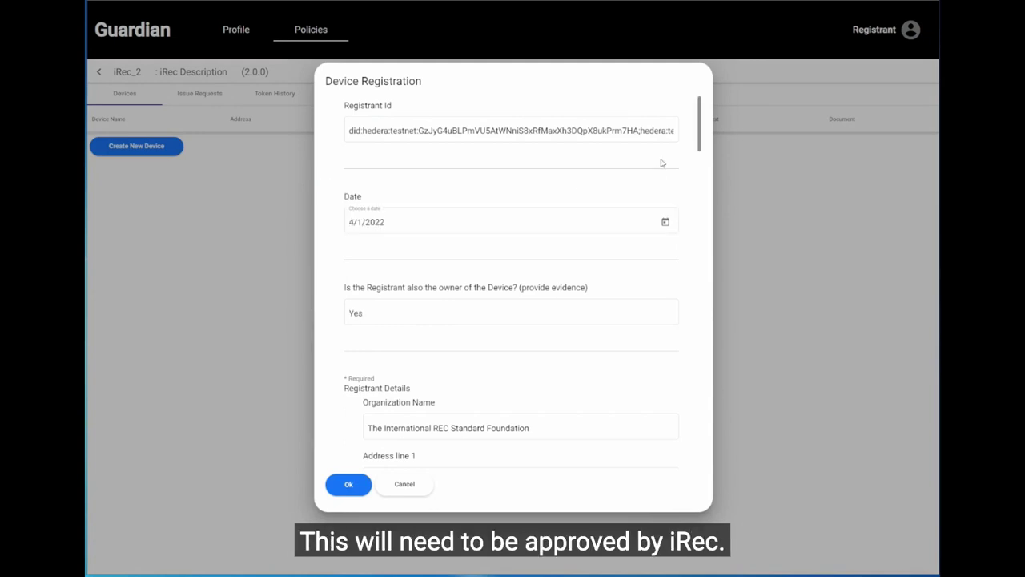
left_click(700, 110)
left_click_drag(699, 110, 696, 425)
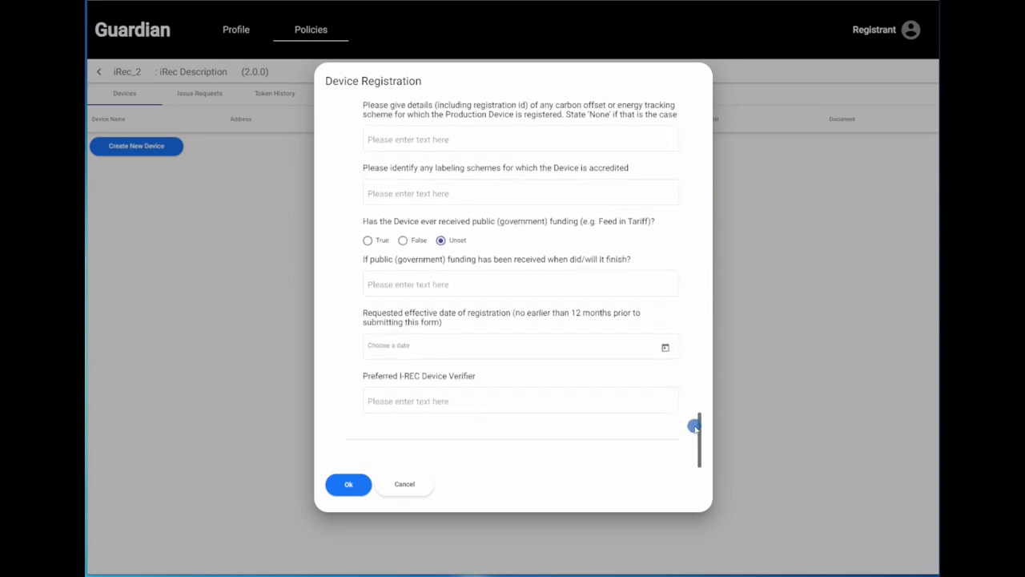
left_click(356, 487)
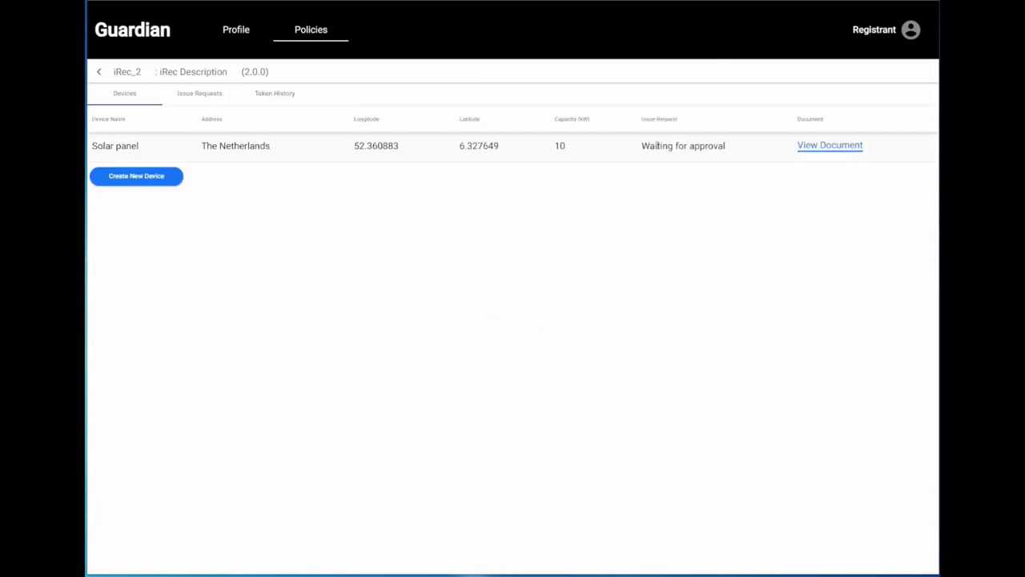
left_click_drag(640, 148, 714, 140)
left_click(738, 164)
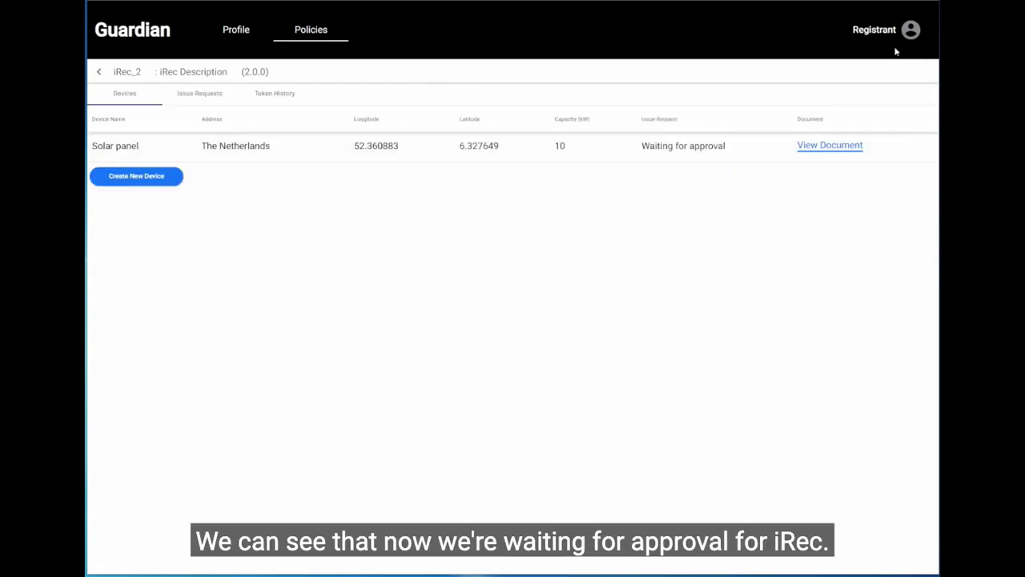
Sign out of the Registrant account and sign in as the demo Issuer to handle the device registration.
left_click(911, 30)
left_click(888, 55)
left_click(910, 30)
scroll(861, 120, "down", 2)
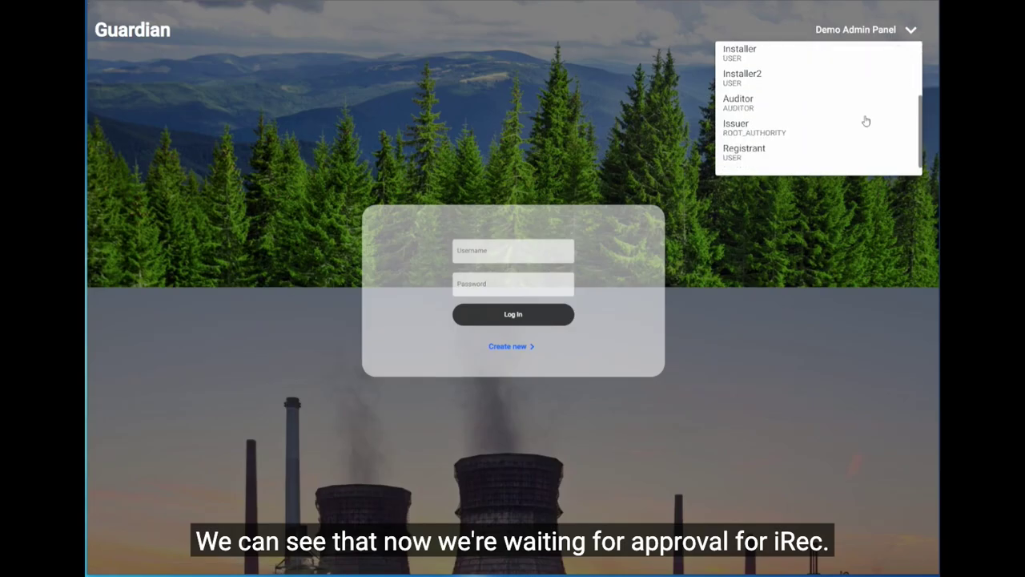
left_click(773, 137)
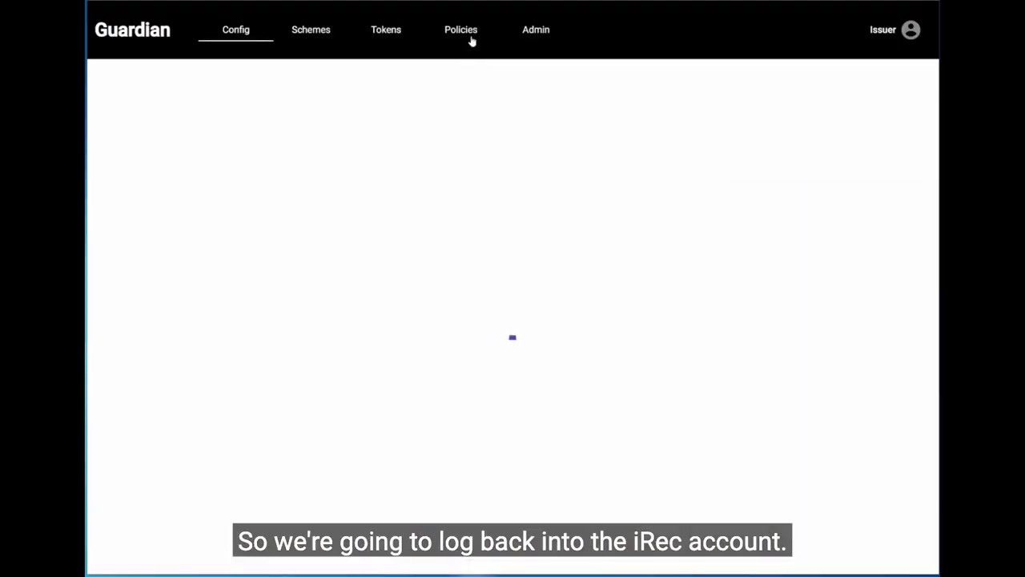
Open the iRec_2 policy's device list, review the Solar panel's registration document and approve the device.
left_click(464, 32)
left_click(839, 139)
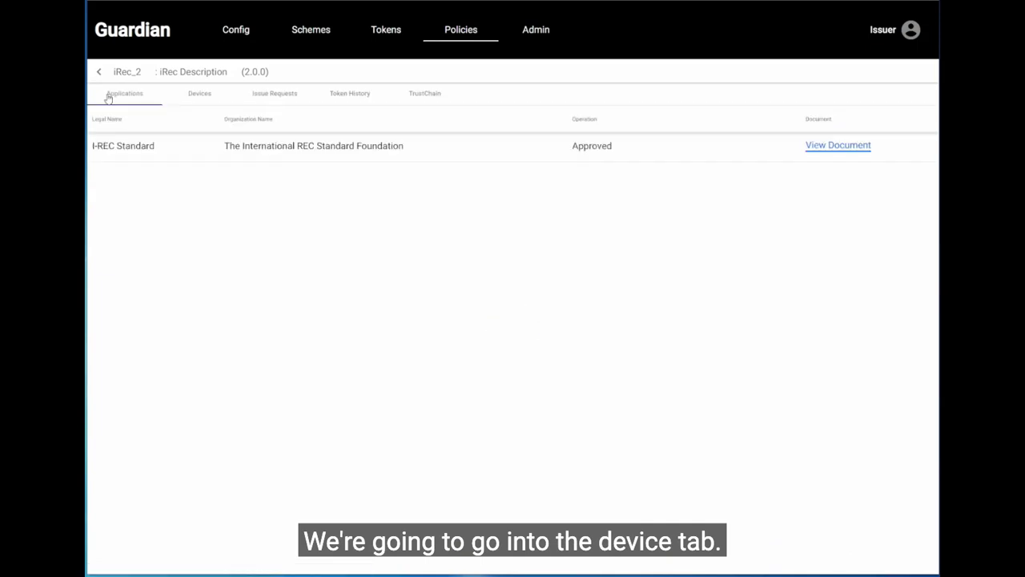
left_click(194, 94)
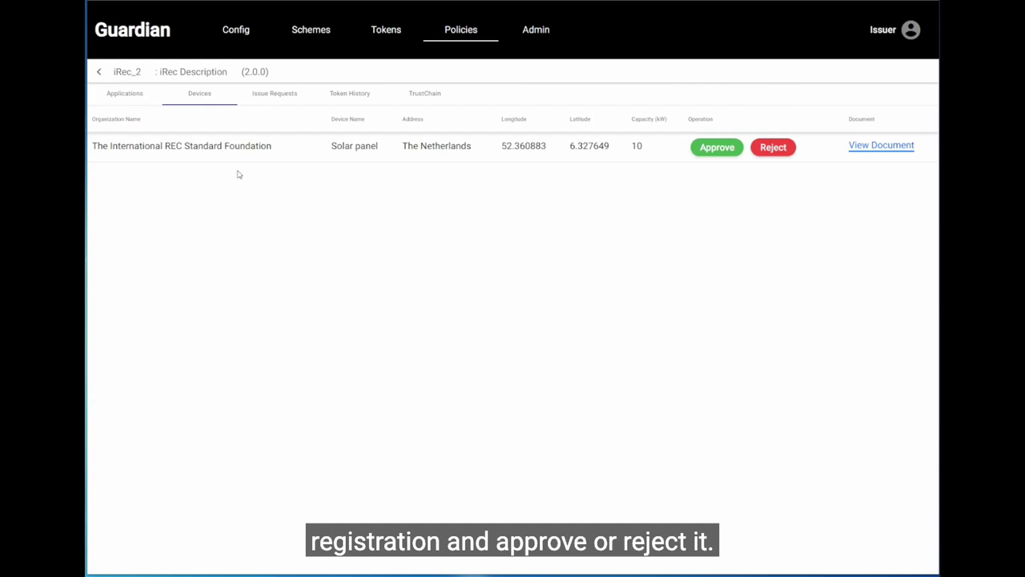
left_click(876, 145)
left_click_drag(700, 173, 702, 403)
left_click(771, 361)
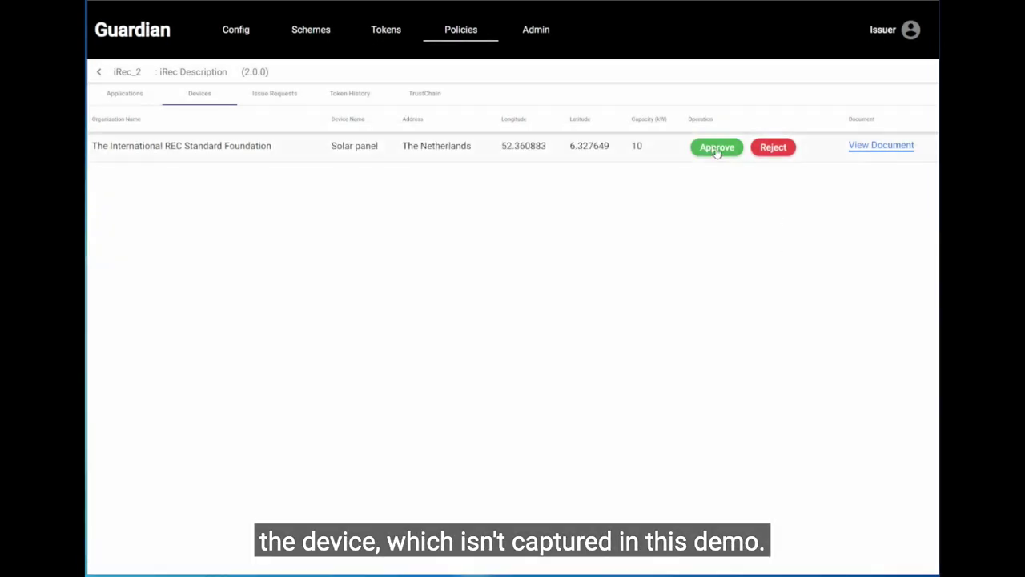
left_click(717, 149)
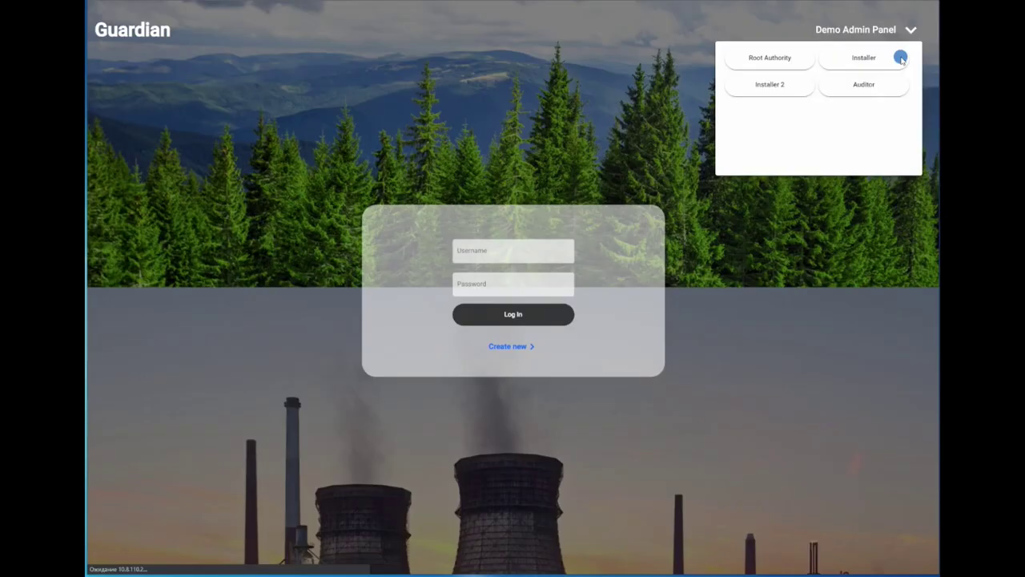
Switch from the Issuer back to the demo Registrant account and open the iRec_2 policy.
left_click(909, 30)
scroll(851, 114, "down", 2)
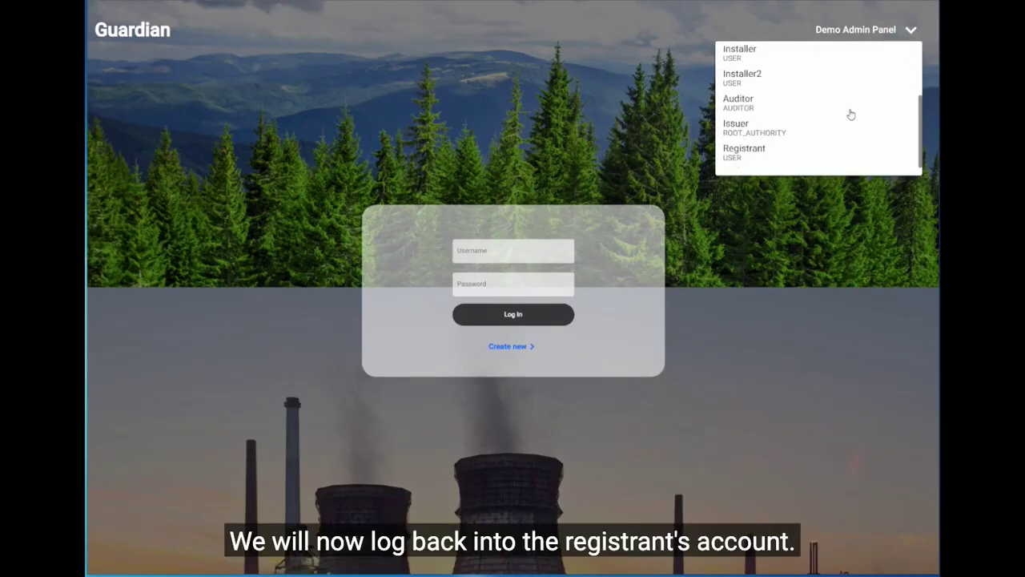
left_click(752, 154)
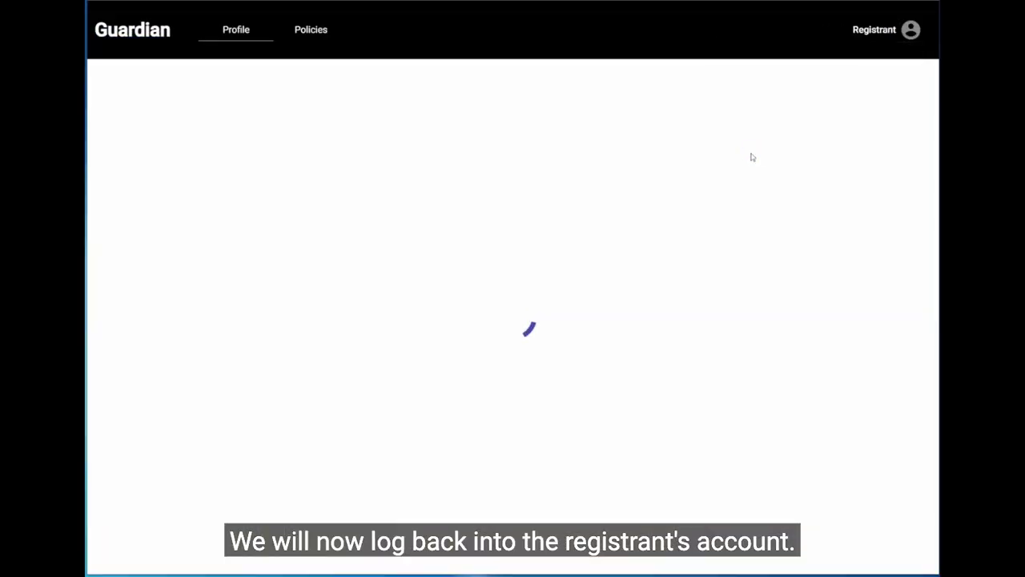
left_click(311, 32)
left_click(893, 102)
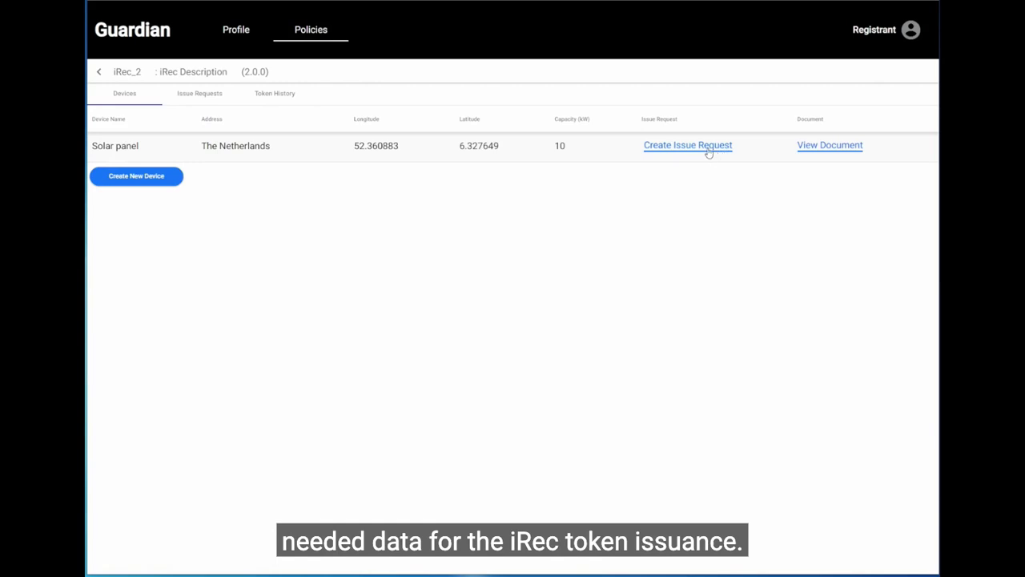
Start an issue request for the Solar panel device and set the Production Period Start Date to 1/1/2022.
left_click(708, 152)
left_click(680, 146)
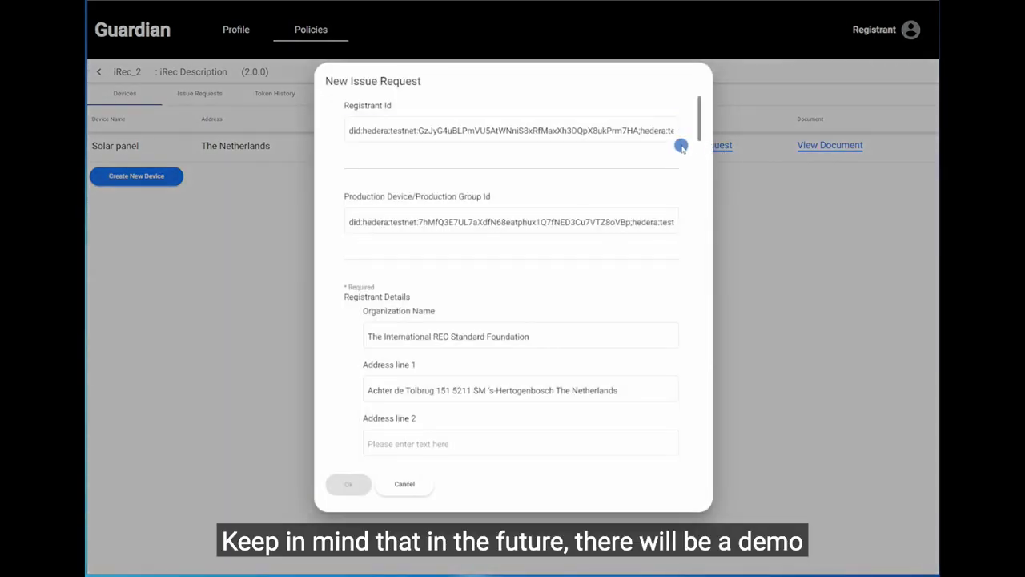
left_click_drag(342, 109, 395, 105)
left_click_drag(335, 197, 484, 189)
left_click_drag(702, 118, 688, 322)
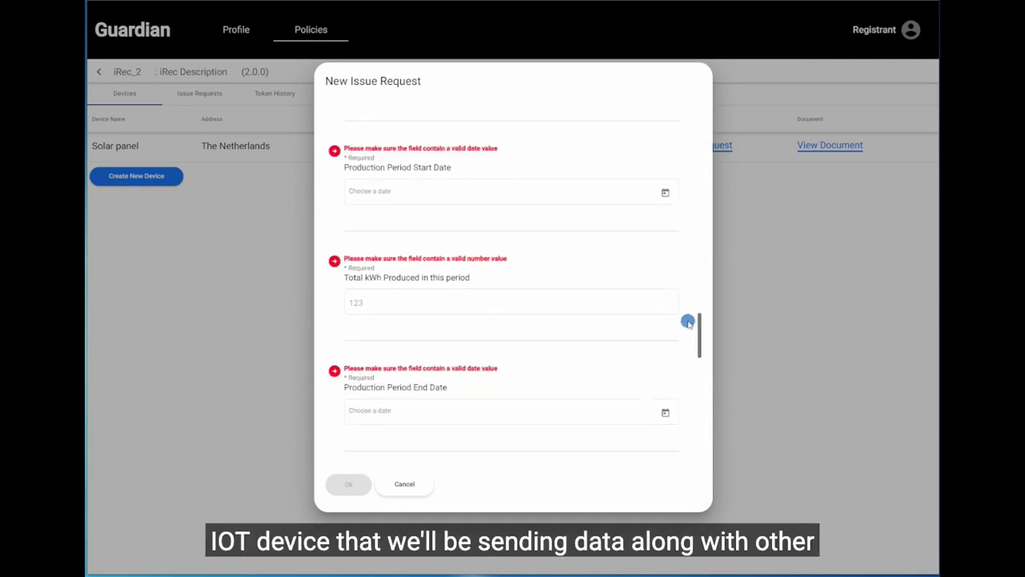
left_click(665, 193)
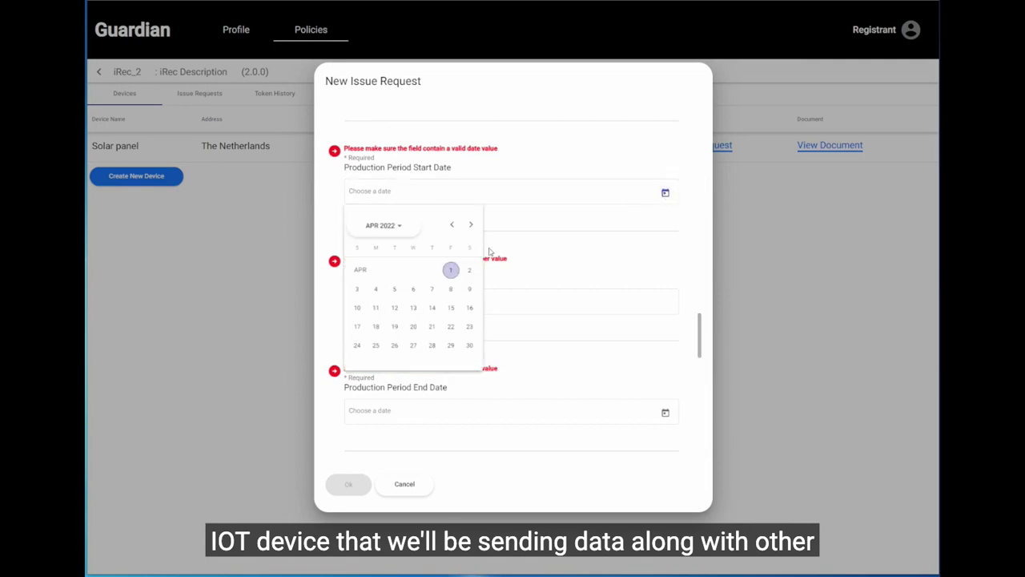
left_click(404, 225)
left_click(428, 276)
left_click(364, 276)
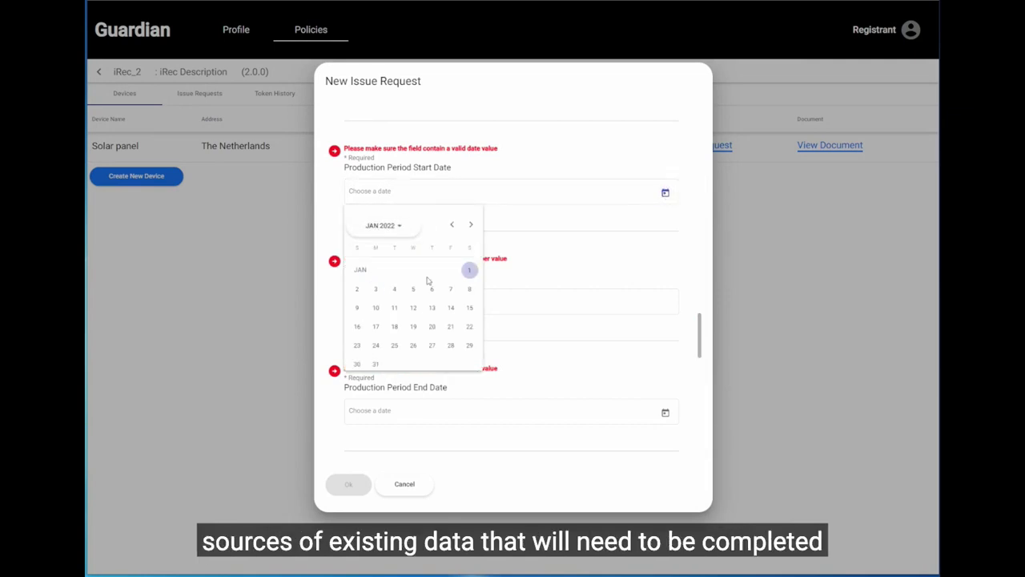
left_click(468, 273)
Set the issue request's Production Period End Date to 12/31/2022.
left_click(664, 403)
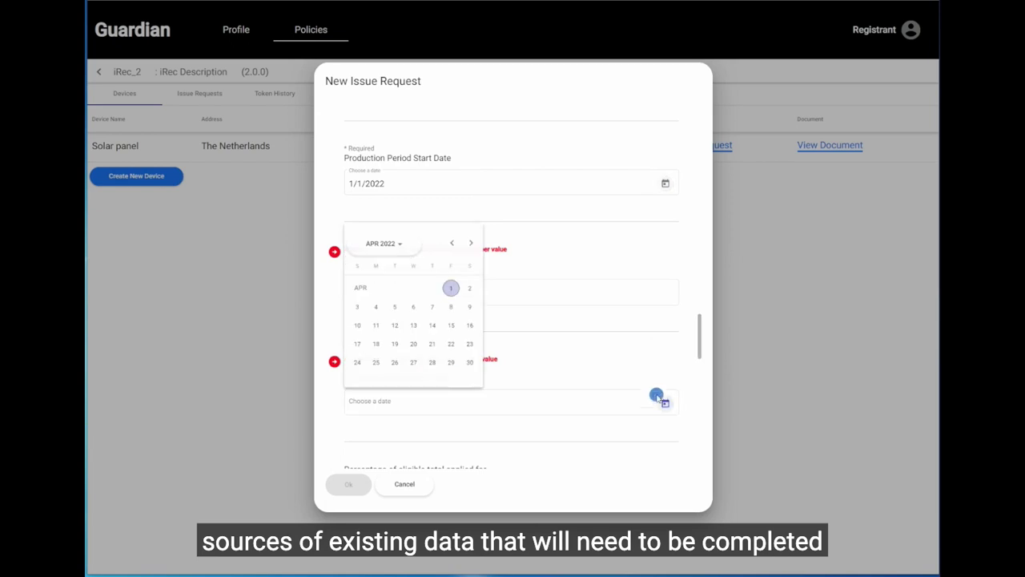
left_click(393, 243)
left_click(429, 295)
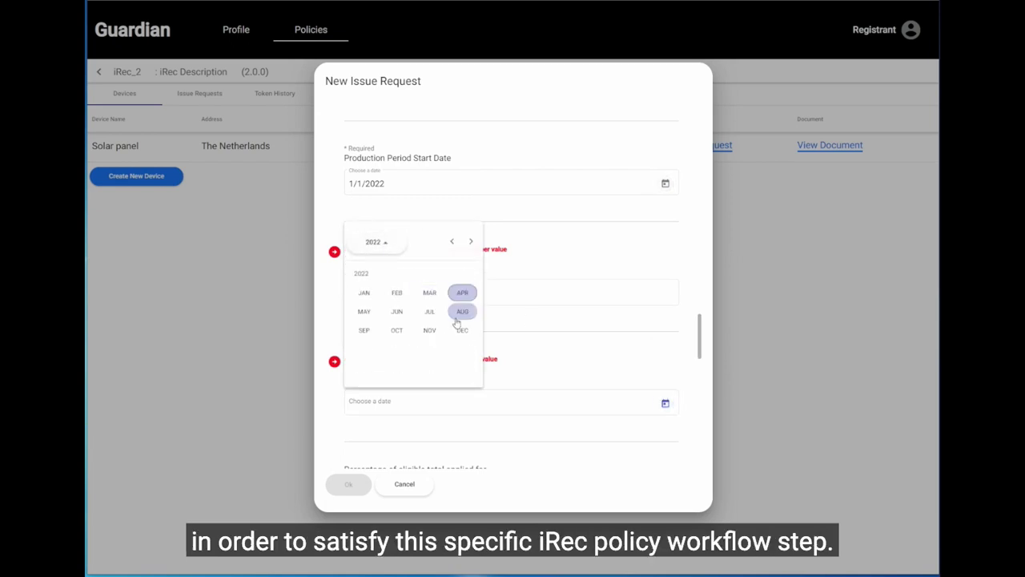
left_click(466, 327)
left_click(469, 361)
Enter 10 as the total kWh produced in this period, check the participant name and account number fields, and submit the issue request.
left_click(405, 294)
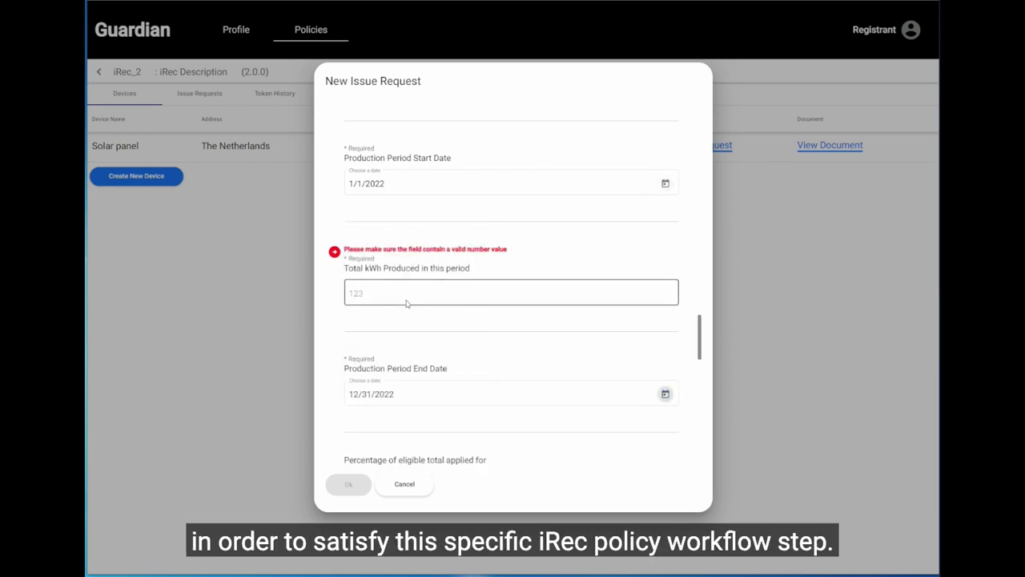
type("10")
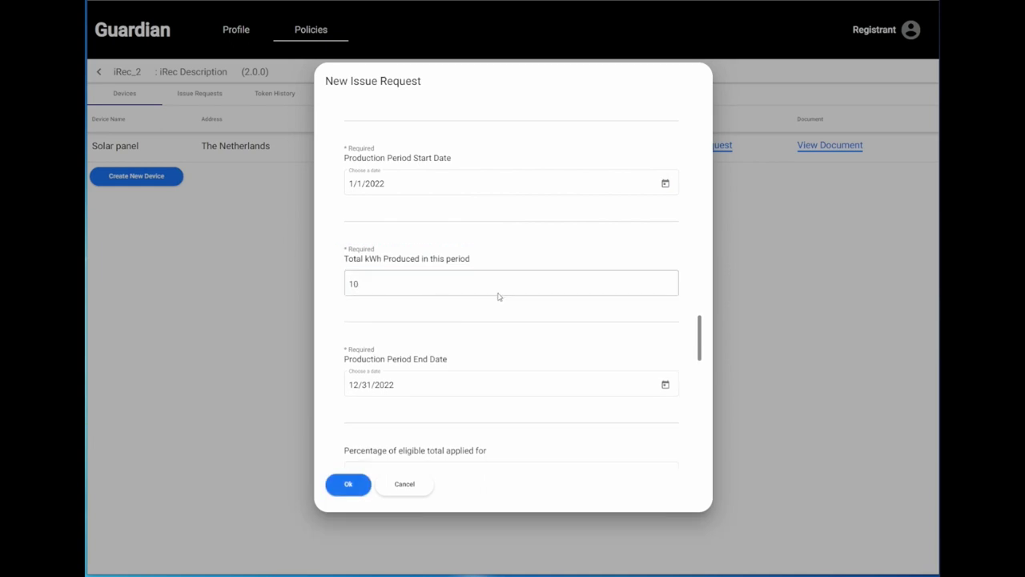
scroll(515, 355, "down", 1)
scroll(514, 355, "down", 15)
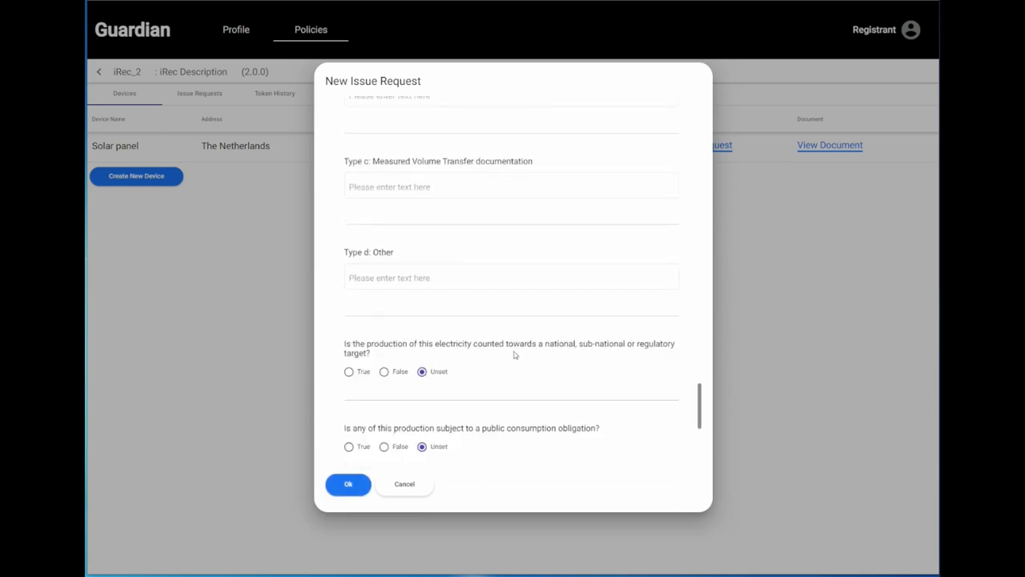
left_click(341, 268)
left_click_drag(340, 268, 451, 272)
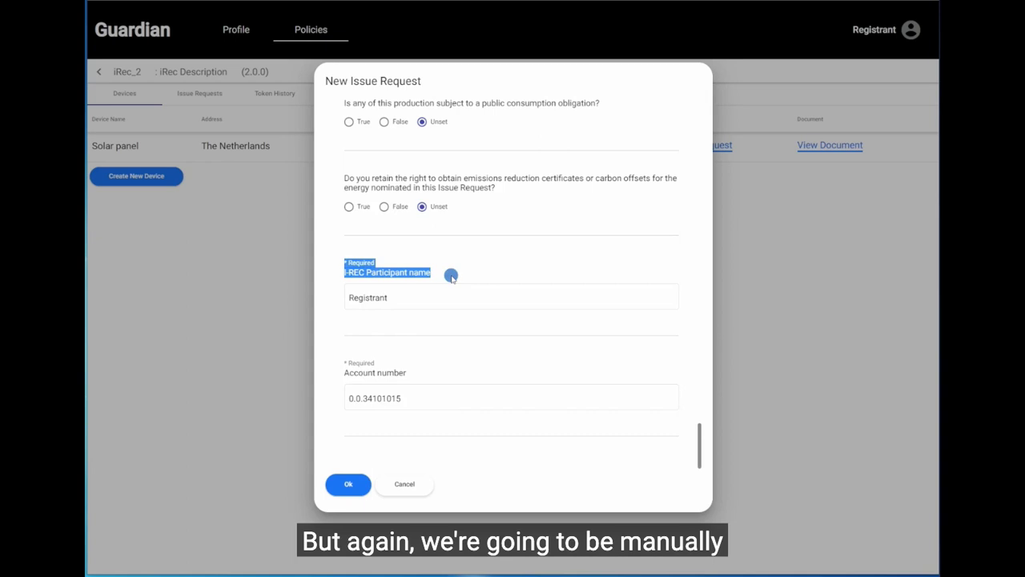
left_click(447, 264)
left_click_drag(372, 366, 421, 374)
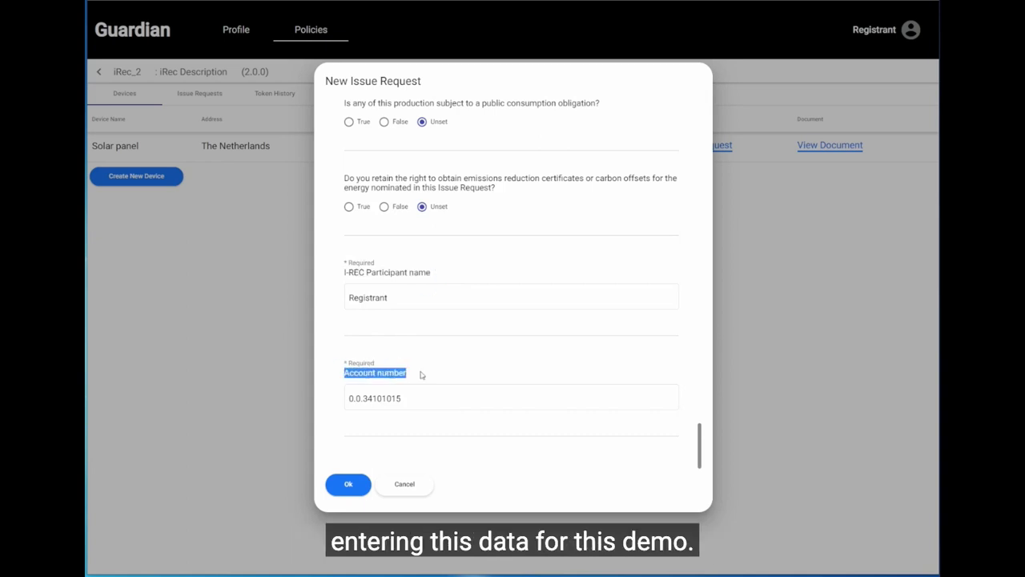
left_click(421, 373)
left_click(349, 483)
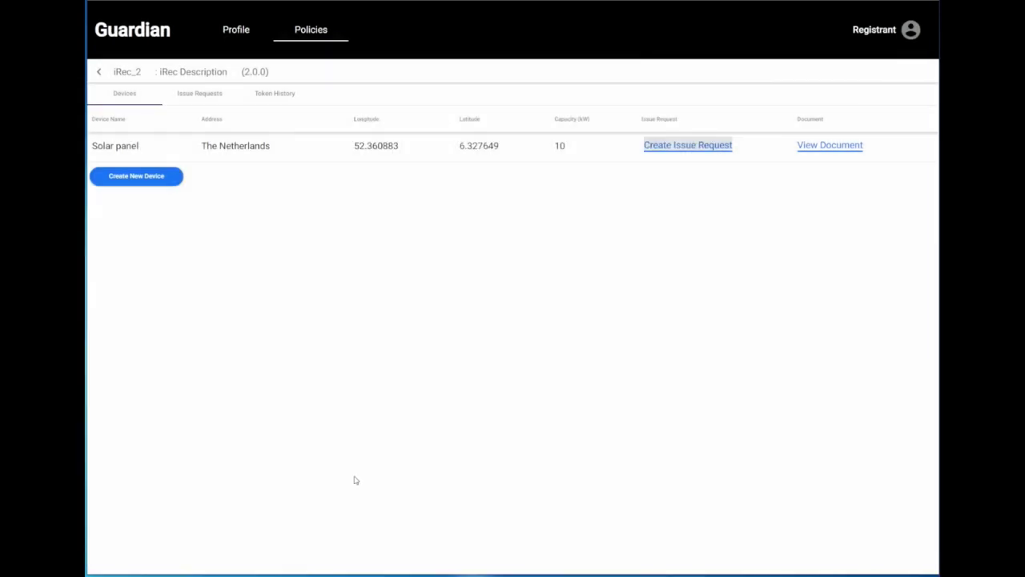
Filter the Registrant's issue requests by The International REC Standard Foundation device and check the submitted request's status.
left_click(190, 94)
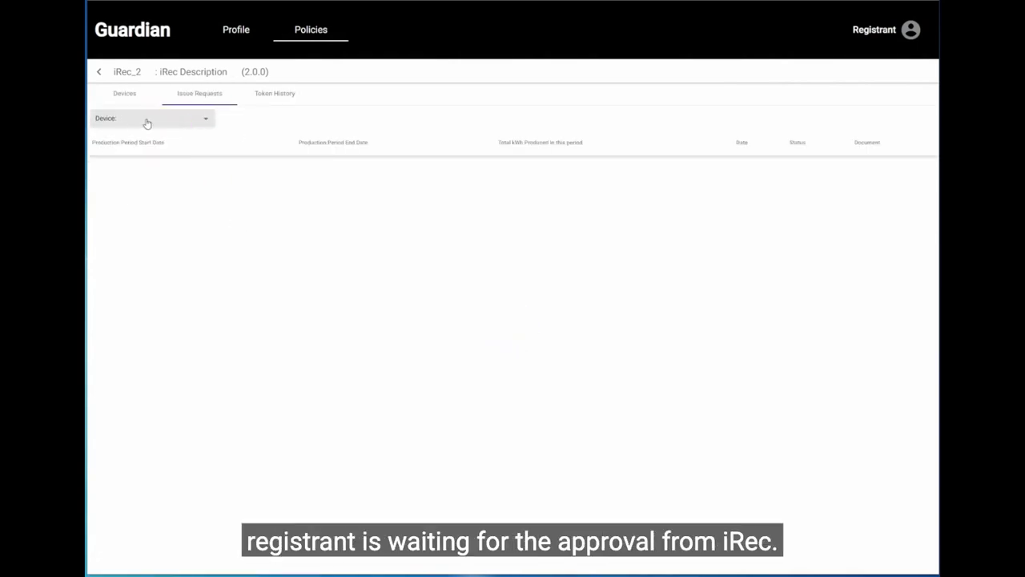
left_click(146, 123)
left_click(161, 117)
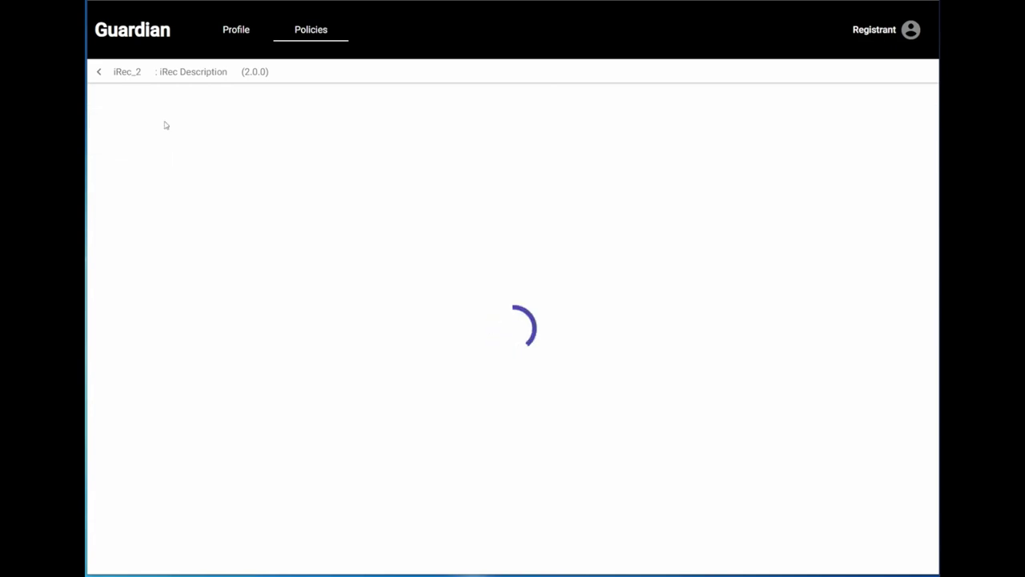
left_click_drag(679, 164, 768, 169)
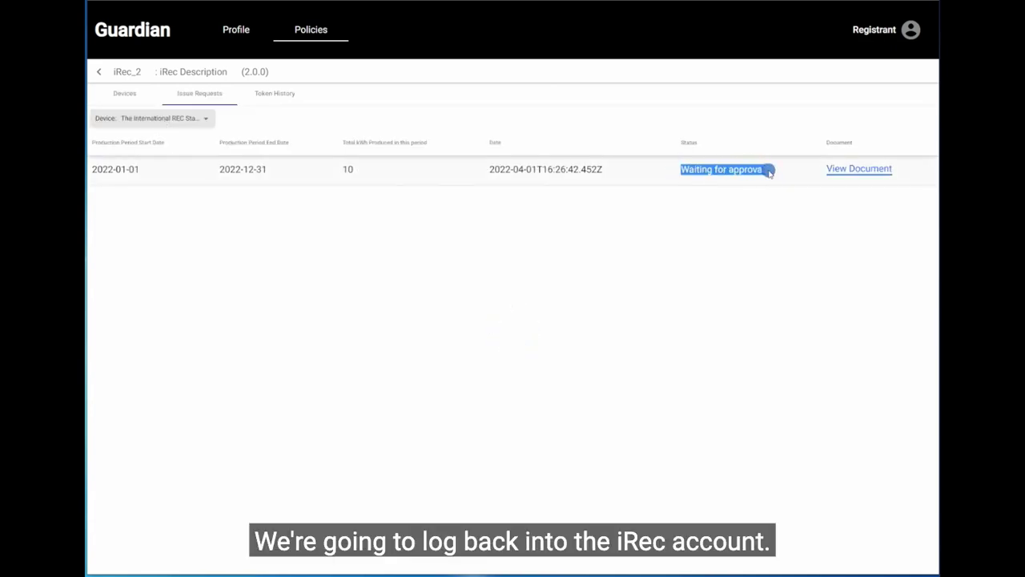
left_click(762, 194)
Log out of the Registrant account and log in as the demo Issuer to process the issue request.
left_click(909, 30)
left_click(888, 57)
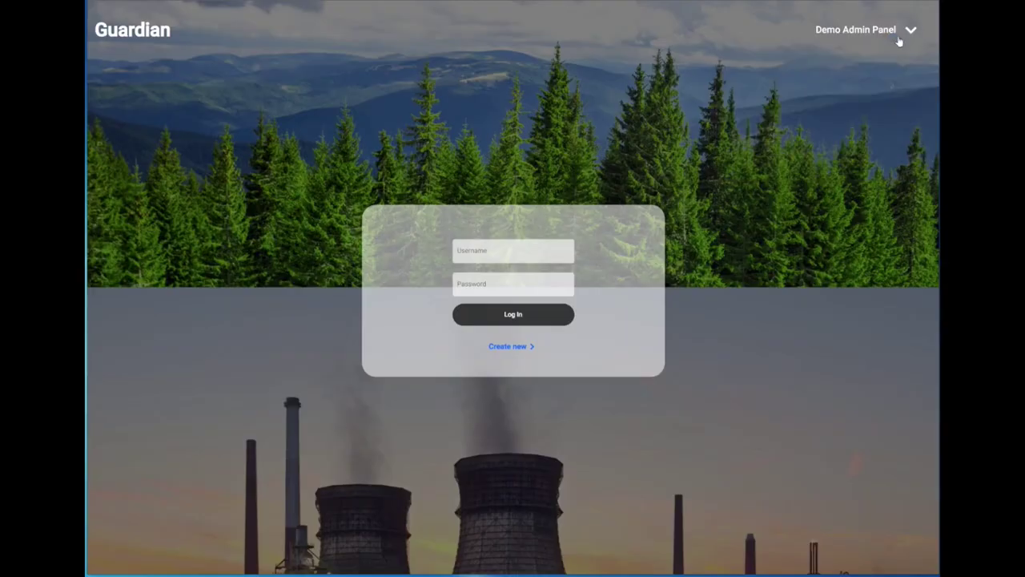
left_click(902, 32)
scroll(833, 124, "down", 2)
scroll(834, 124, "down", 1)
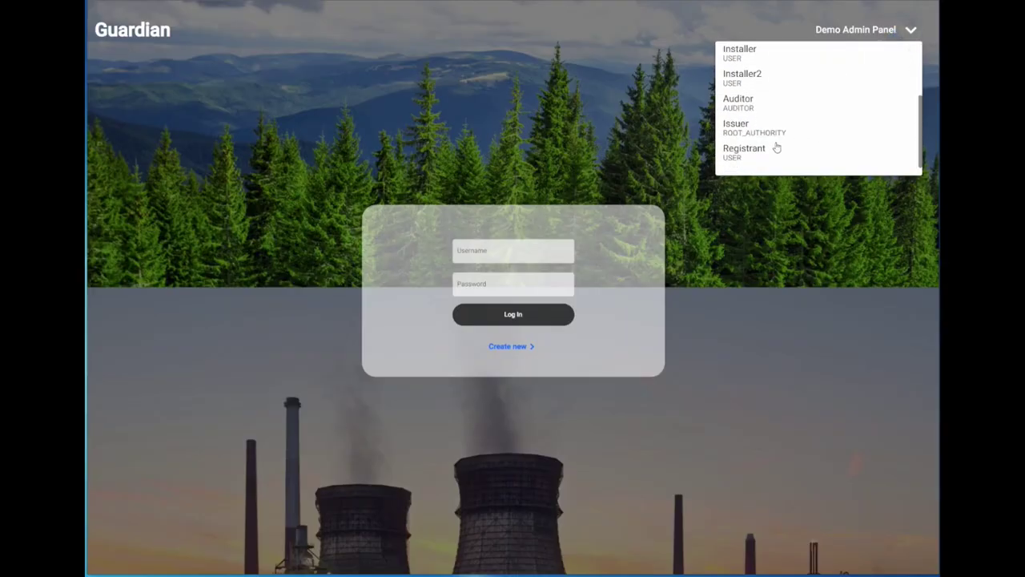
left_click(739, 126)
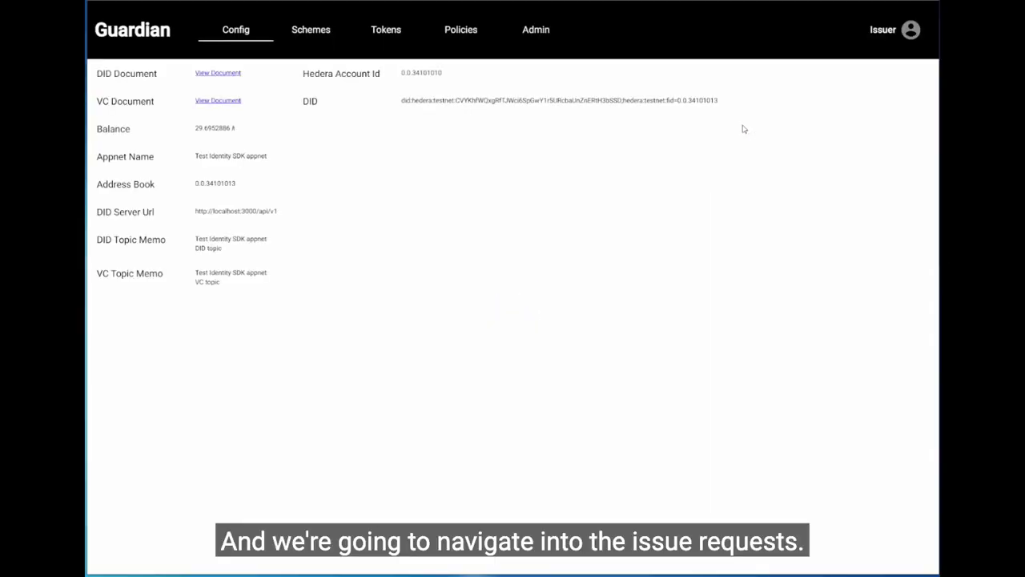
Open the iRec_2 policy as the Issuer and display its issue requests.
left_click(452, 32)
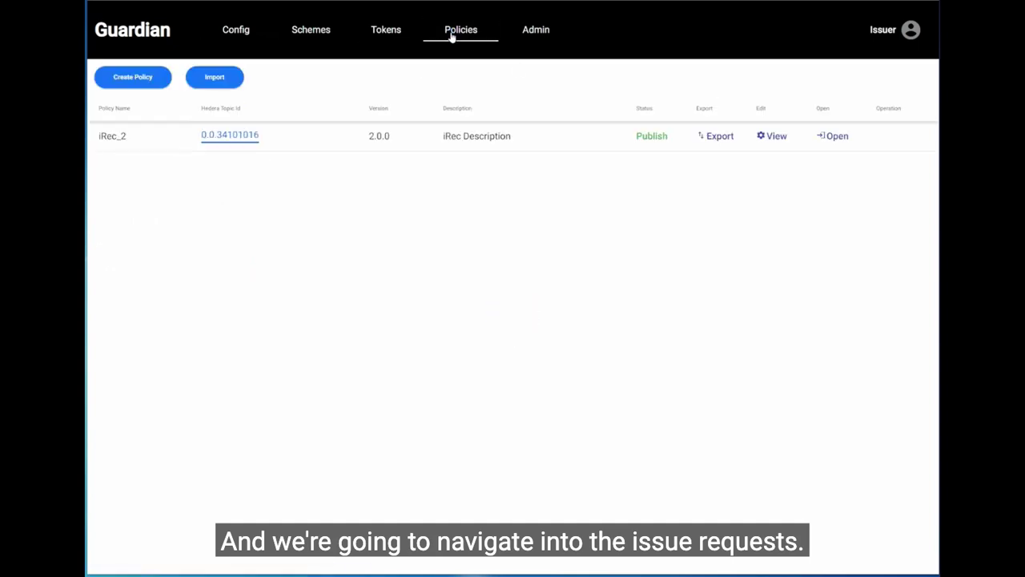
left_click(835, 135)
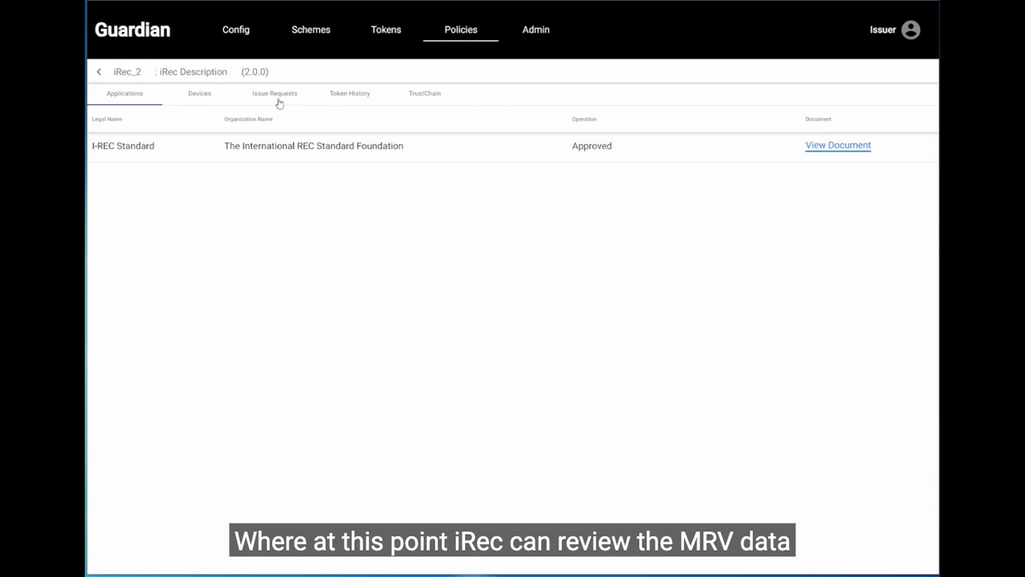
left_click_drag(253, 95, 297, 94)
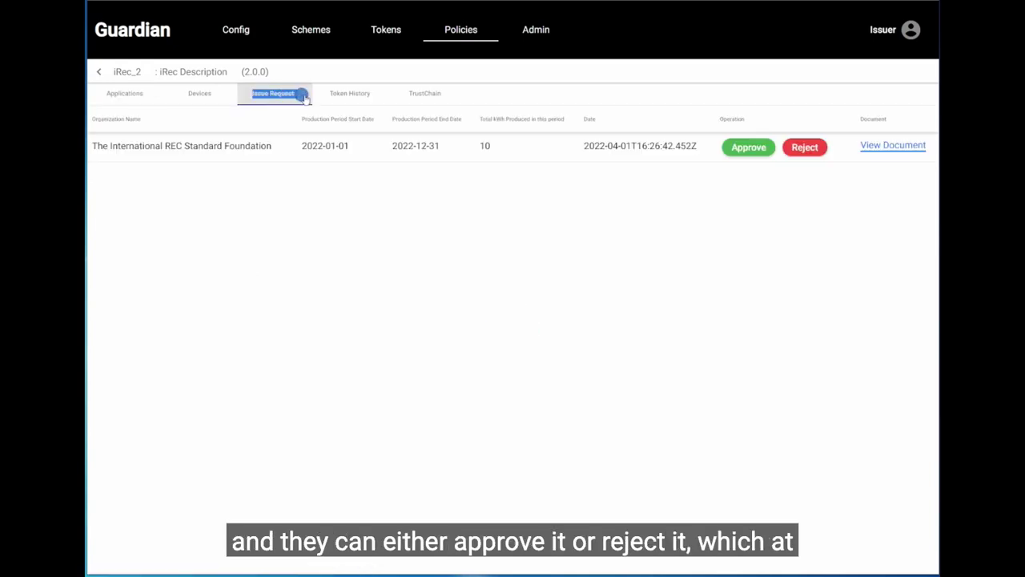
left_click(305, 201)
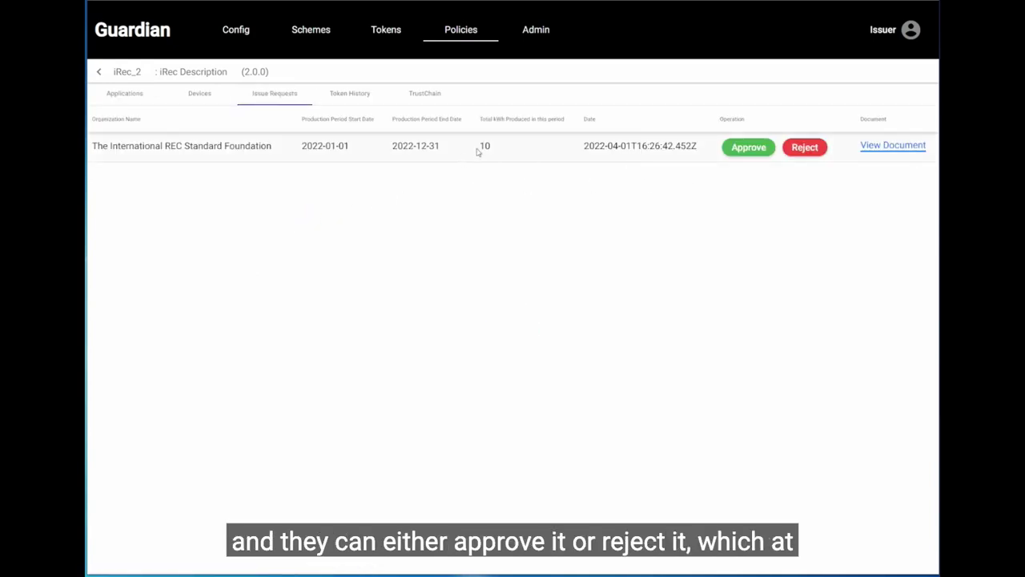
Check the total kWh of The International REC Standard Foundation's issue request and approve the request.
left_click_drag(477, 153, 508, 154)
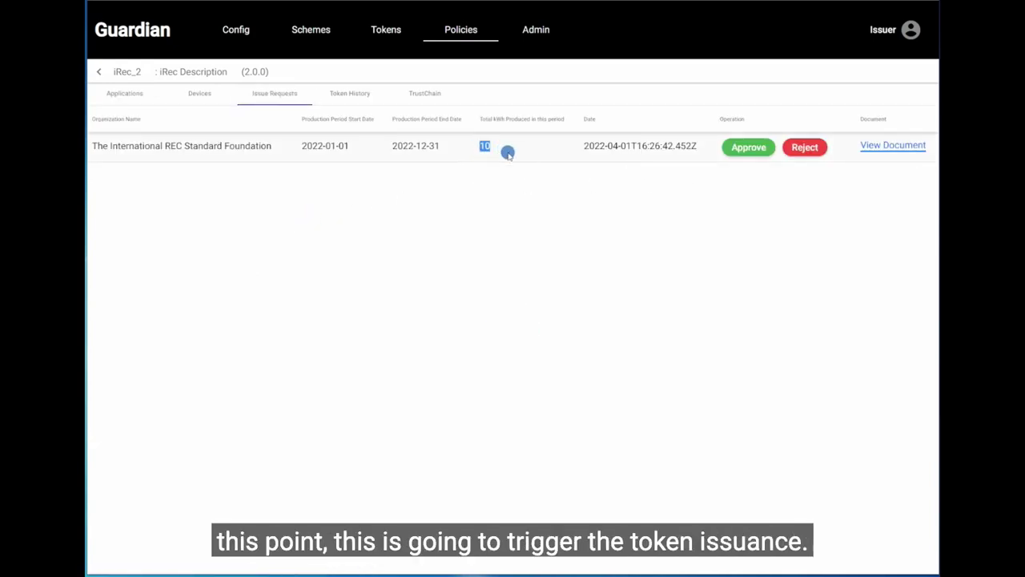
left_click(742, 149)
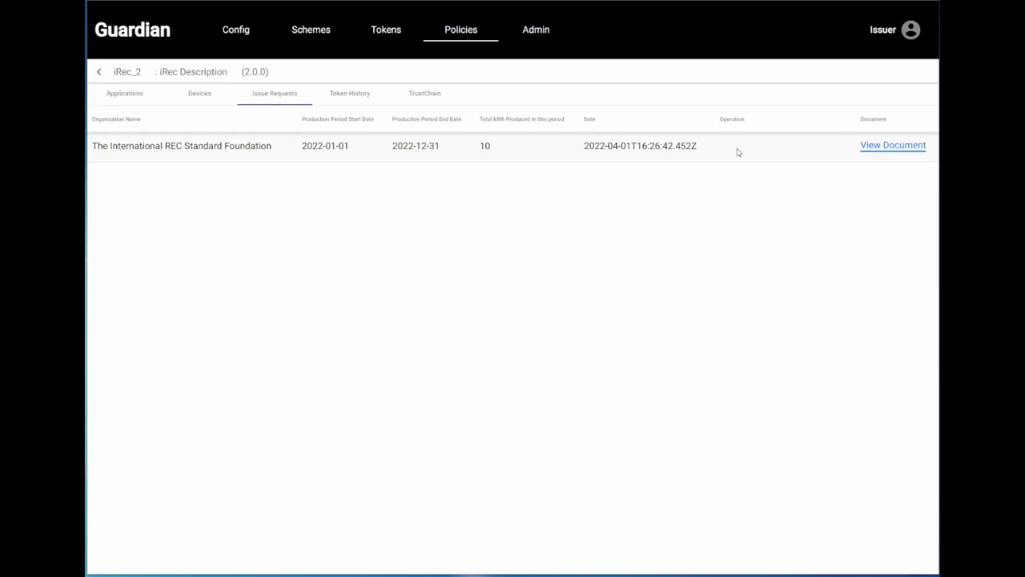
Log out of the Issuer account and log in as the demo Registrant.
left_click(909, 30)
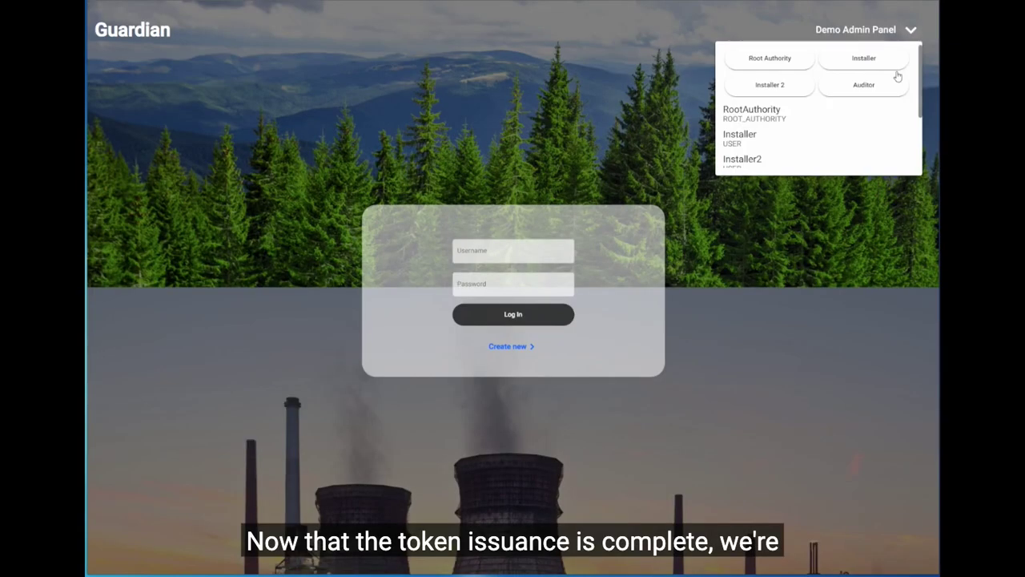
scroll(832, 139, "down", 3)
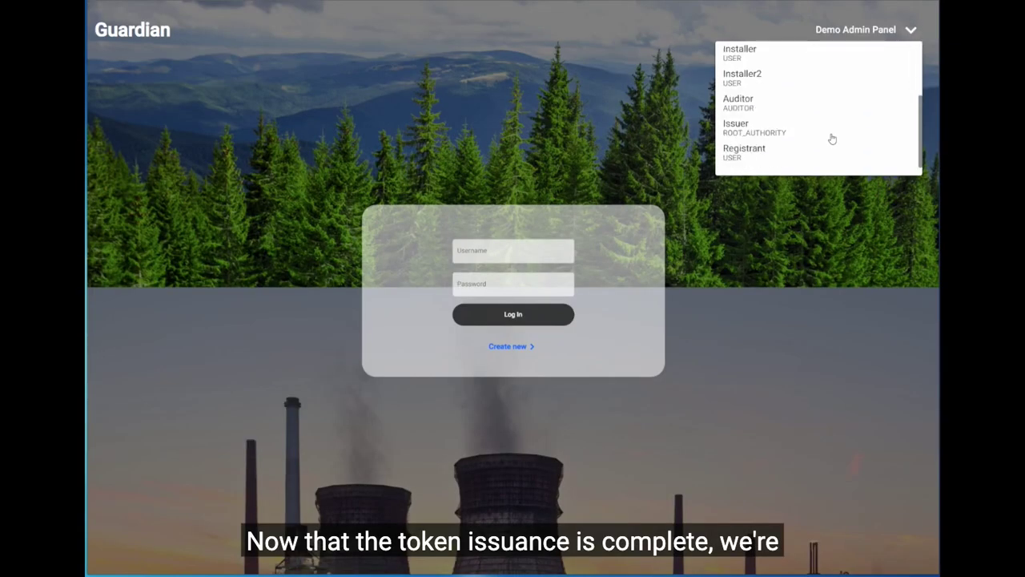
left_click(767, 147)
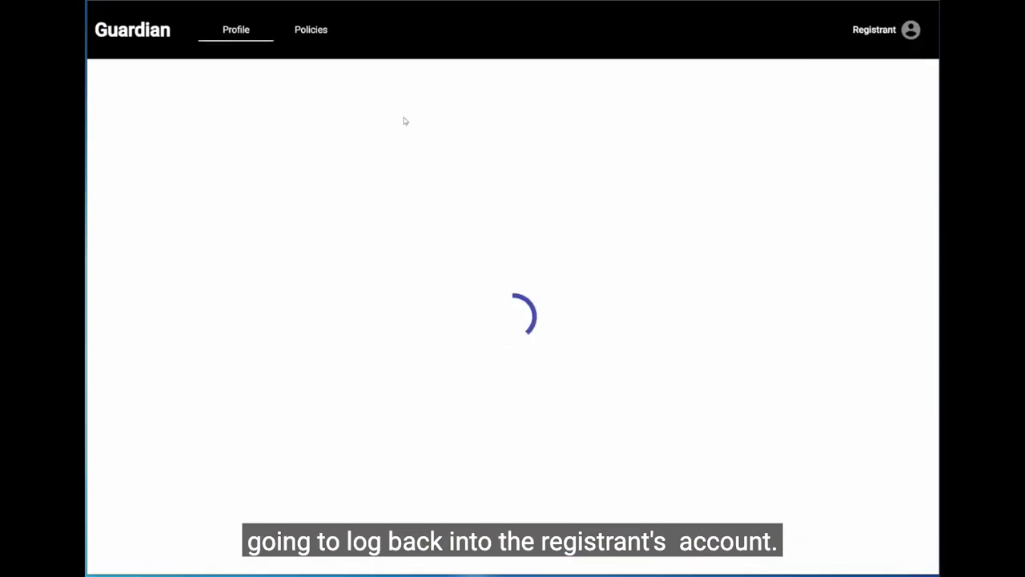
Open the iRec_2 policy's token history, filter it by The International REC Standard Foundation device, and check the issued serials.
left_click(298, 32)
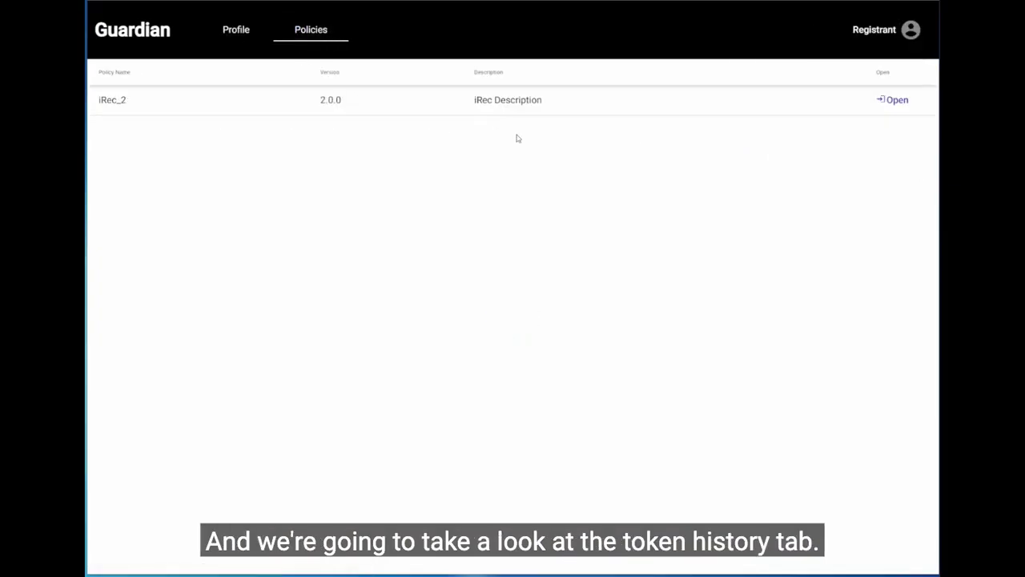
left_click(891, 101)
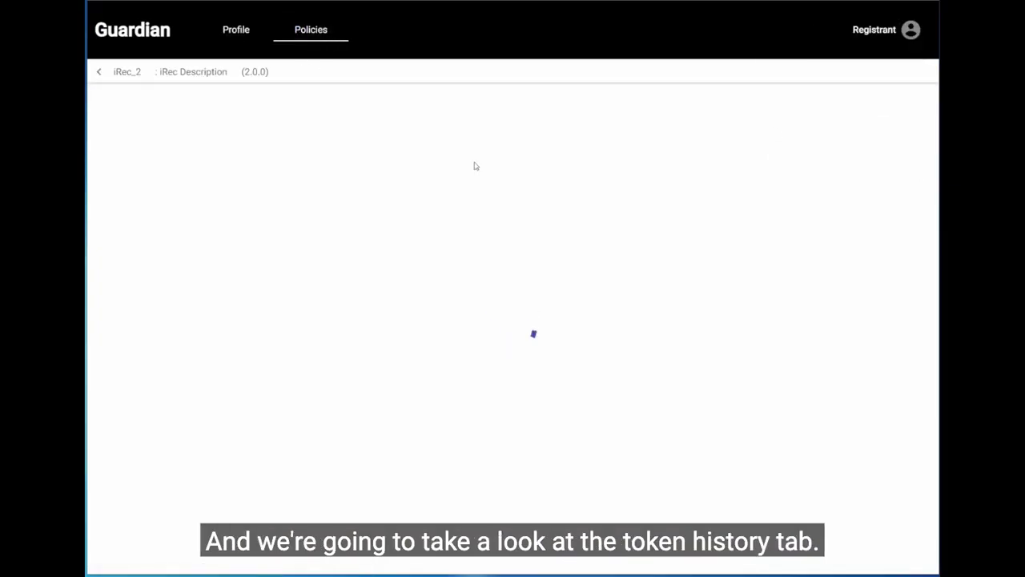
left_click_drag(252, 96, 314, 95)
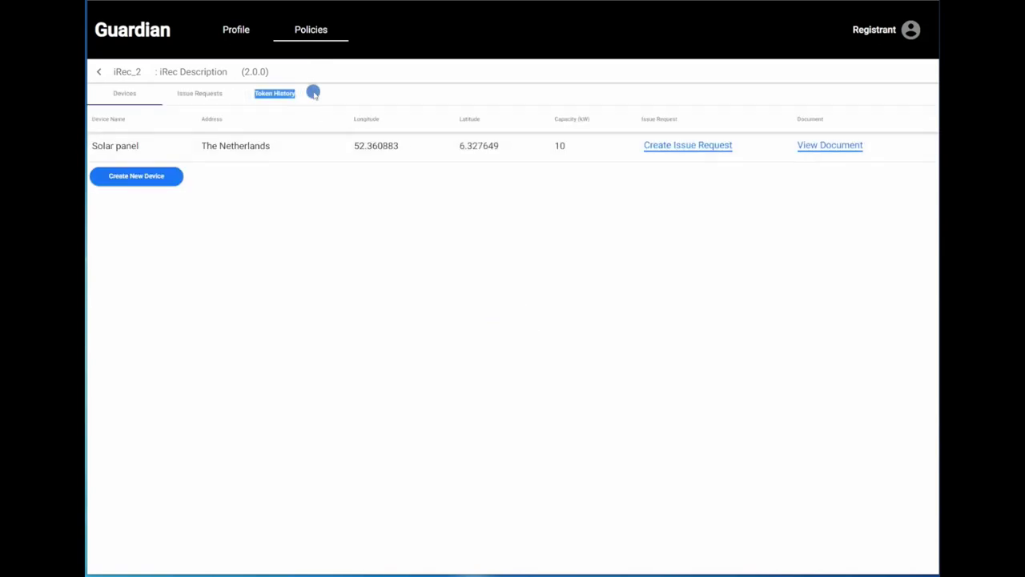
left_click(303, 98)
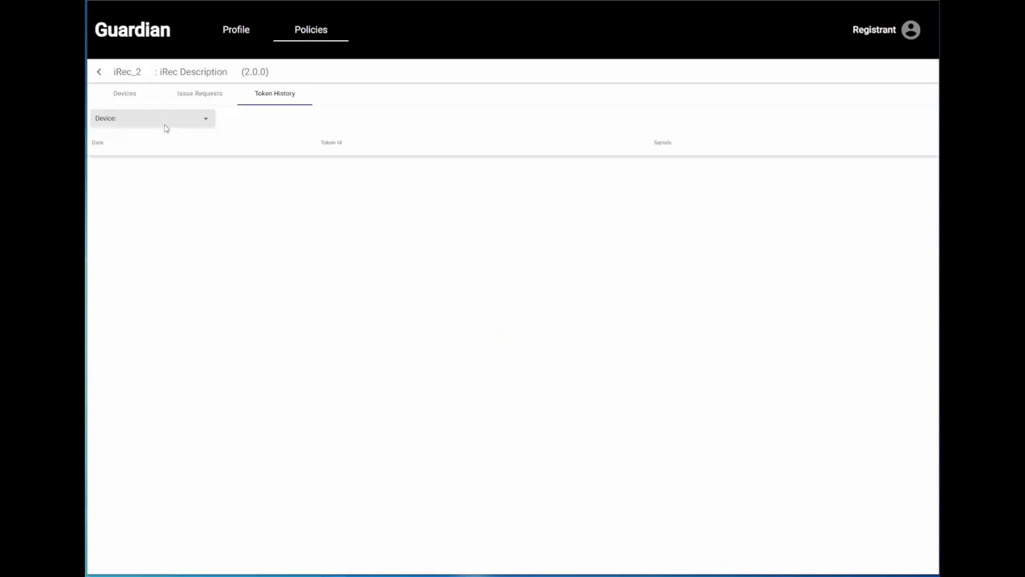
left_click(149, 120)
left_click(149, 118)
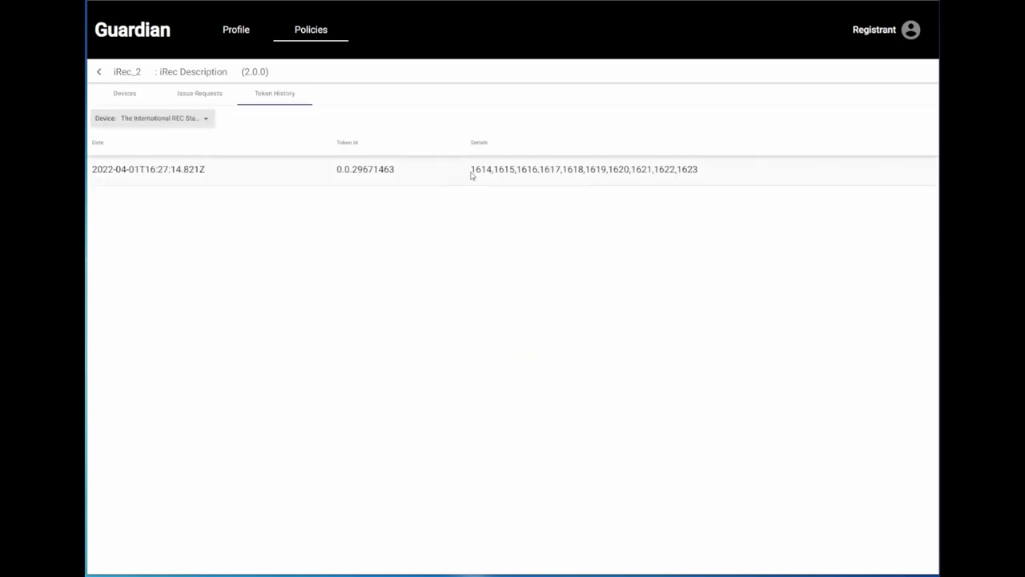
left_click_drag(471, 171, 700, 173)
left_click(666, 191)
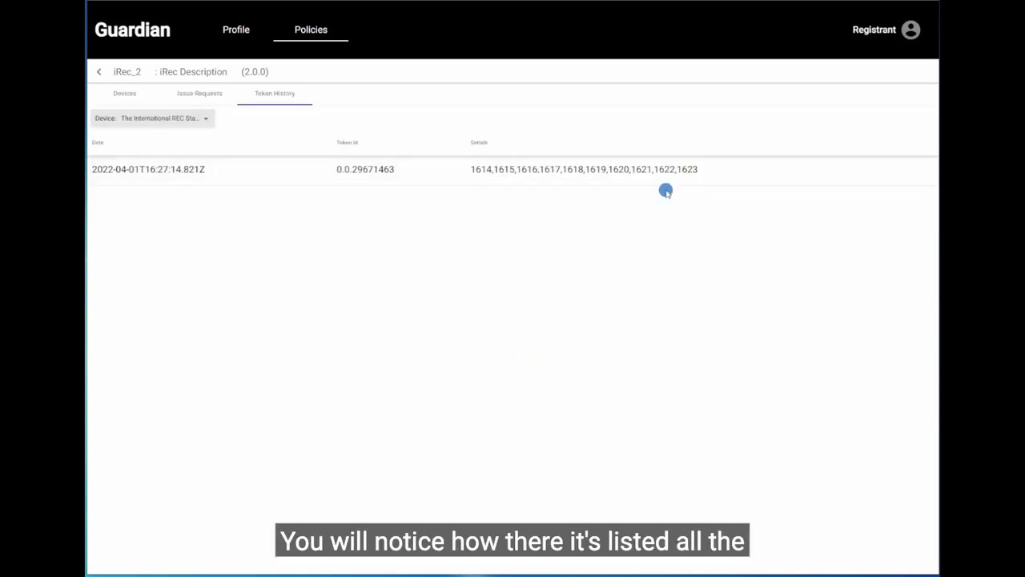
left_click(233, 32)
left_click(197, 71)
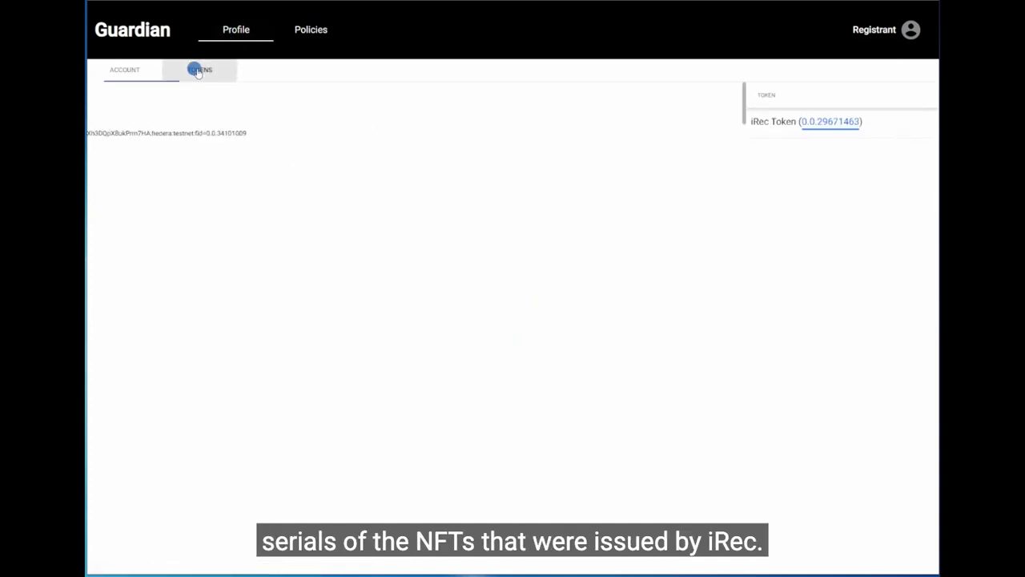
left_click_drag(531, 95, 551, 128)
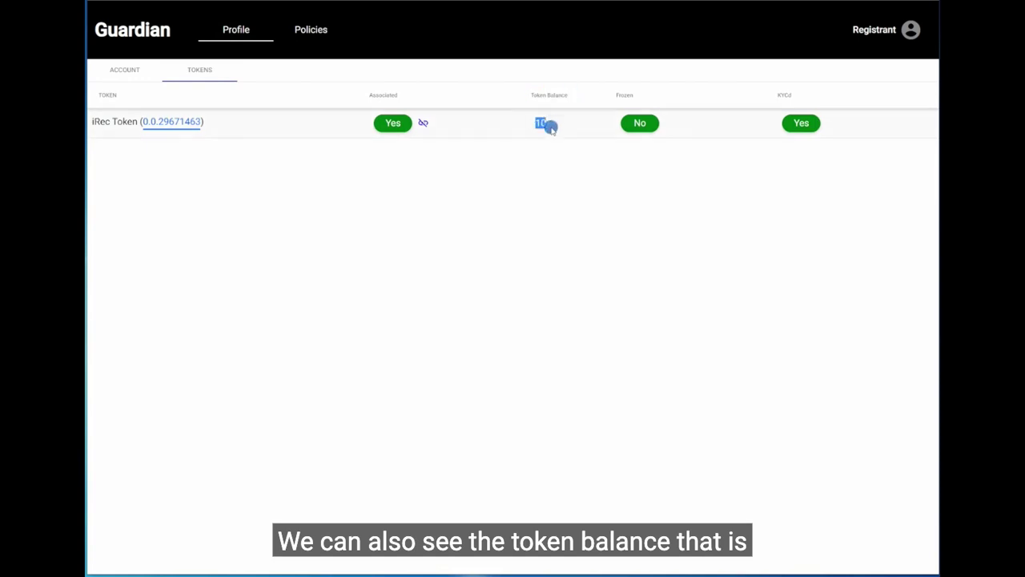
Log out of the Registrant account and log in as the demo Issuer to verify the mint event.
left_click(905, 29)
left_click(899, 56)
left_click(904, 30)
scroll(836, 116, "down", 2)
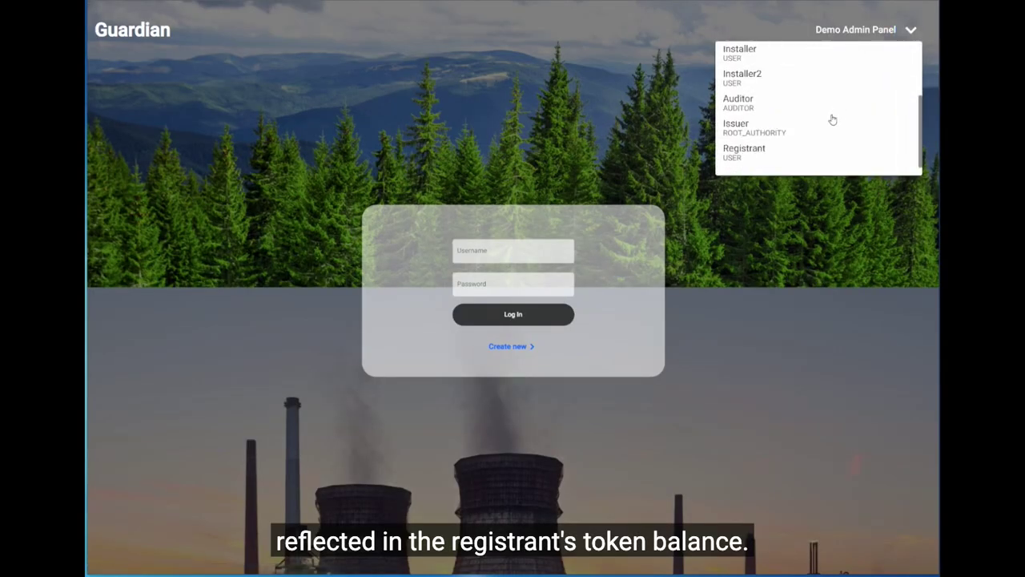
left_click(741, 134)
Open the iRec_2 policy's token history as the Issuer and check the serials of the mint event.
left_click(452, 30)
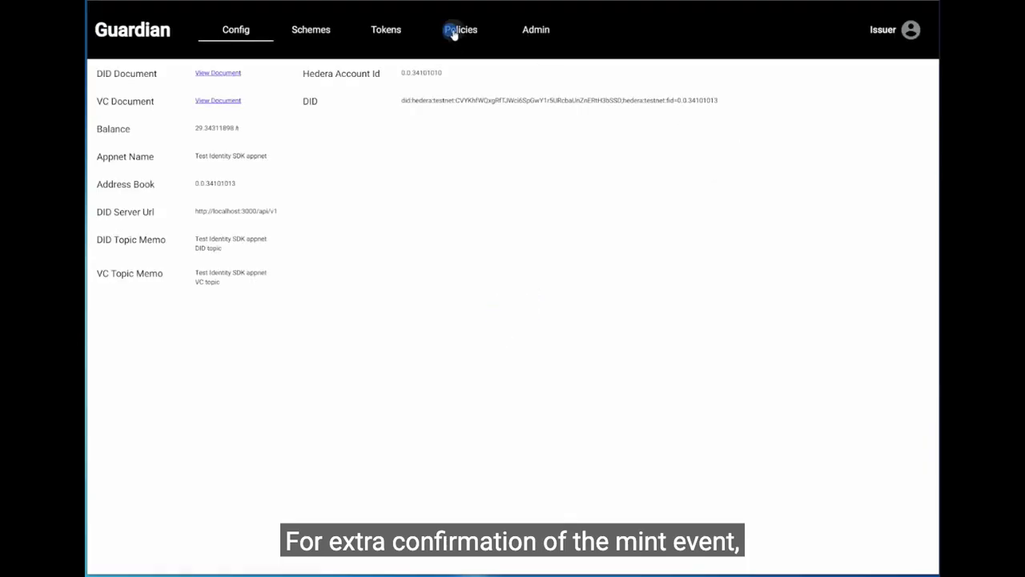
left_click(825, 136)
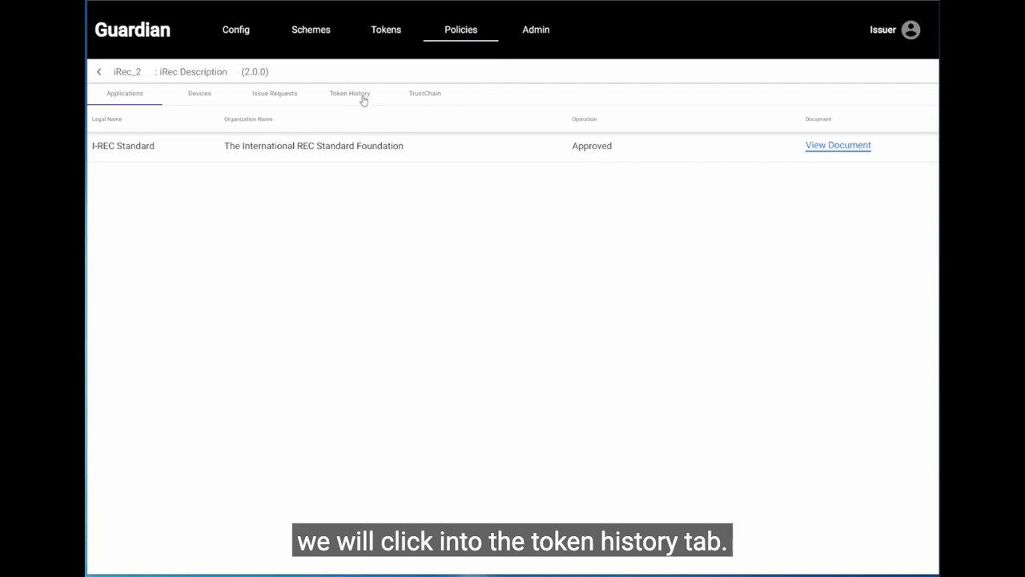
left_click(358, 95)
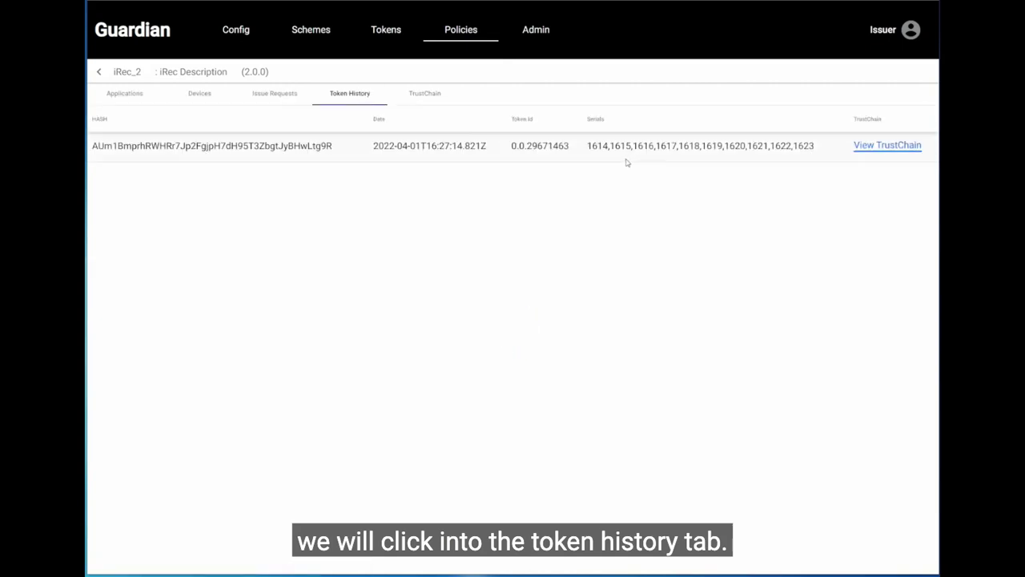
left_click_drag(586, 147, 815, 149)
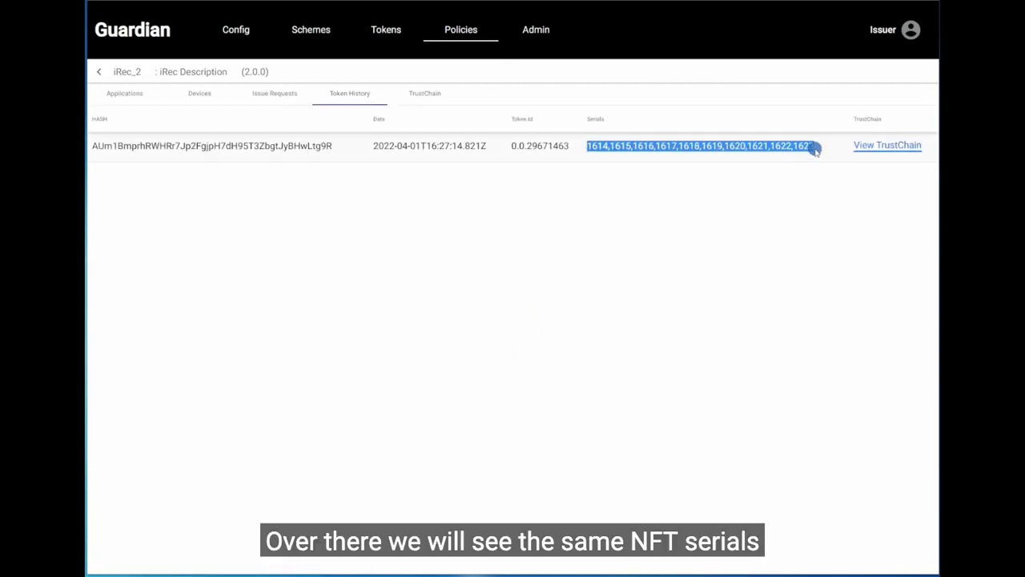
Open the mint event's TrustChain, inspect the serials and tokenId in the minted token's VC document, and close the document.
left_click(860, 147)
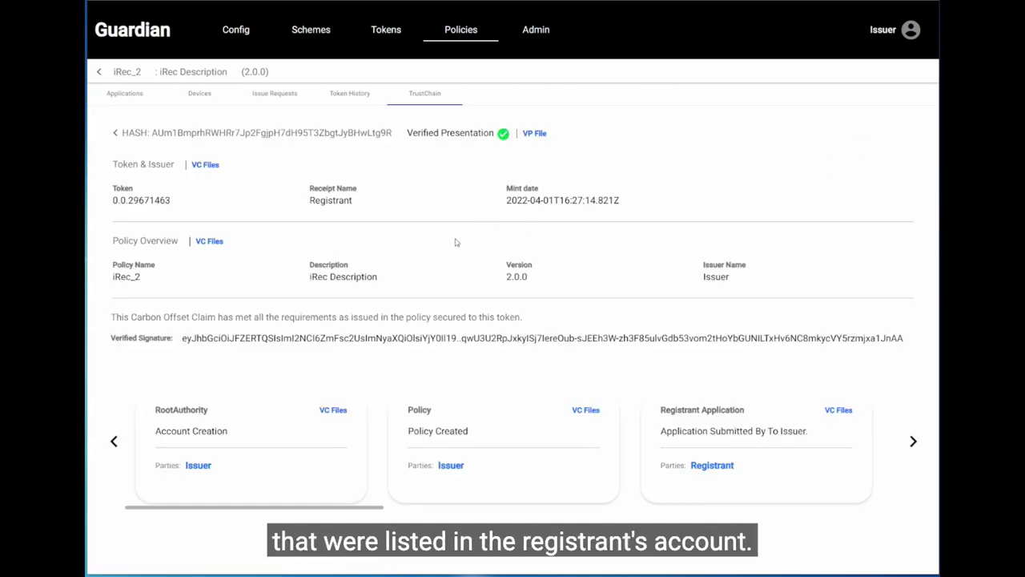
left_click_drag(266, 506, 754, 507)
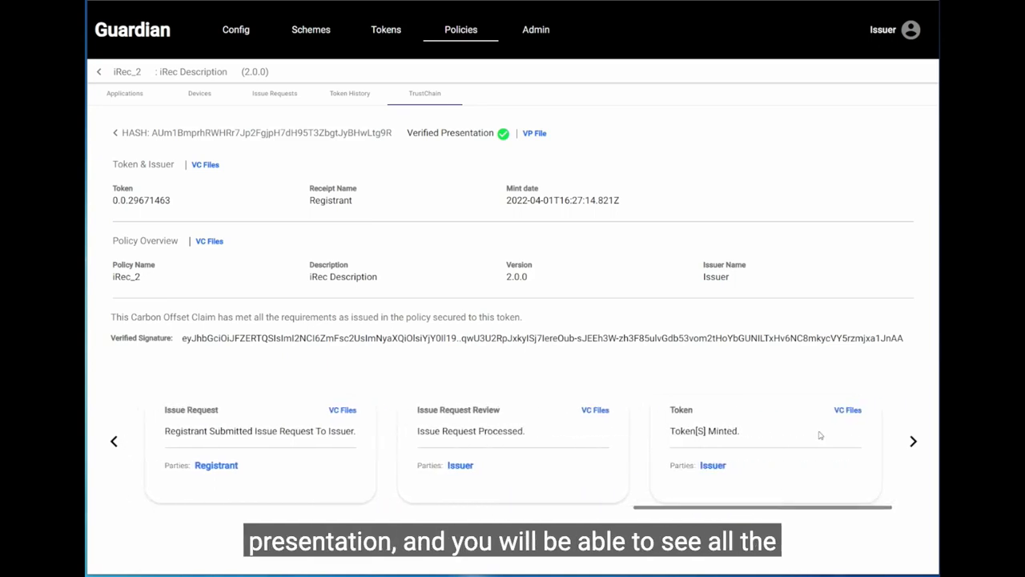
left_click(847, 410)
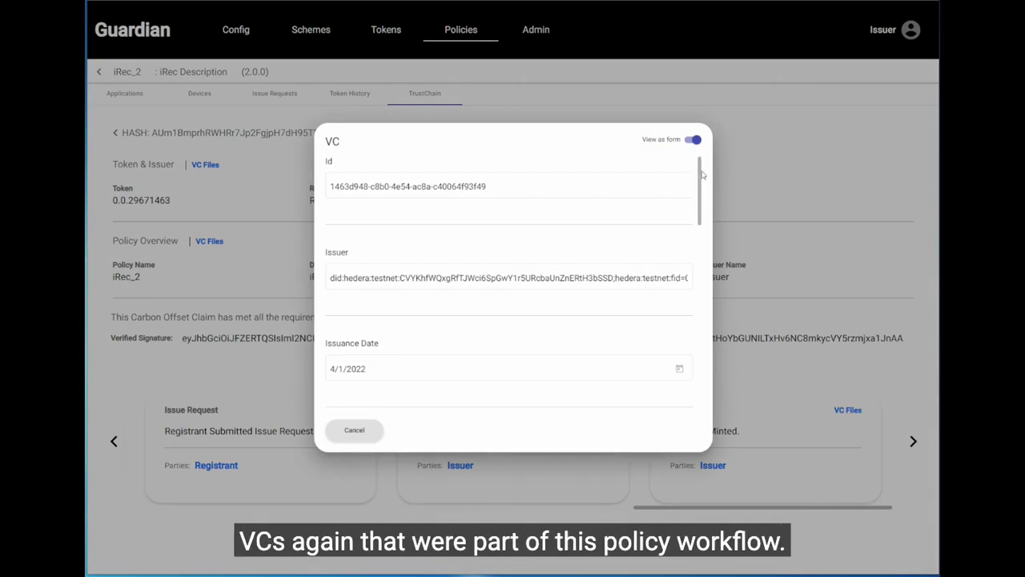
left_click_drag(701, 174, 708, 292)
left_click_drag(345, 185, 362, 186)
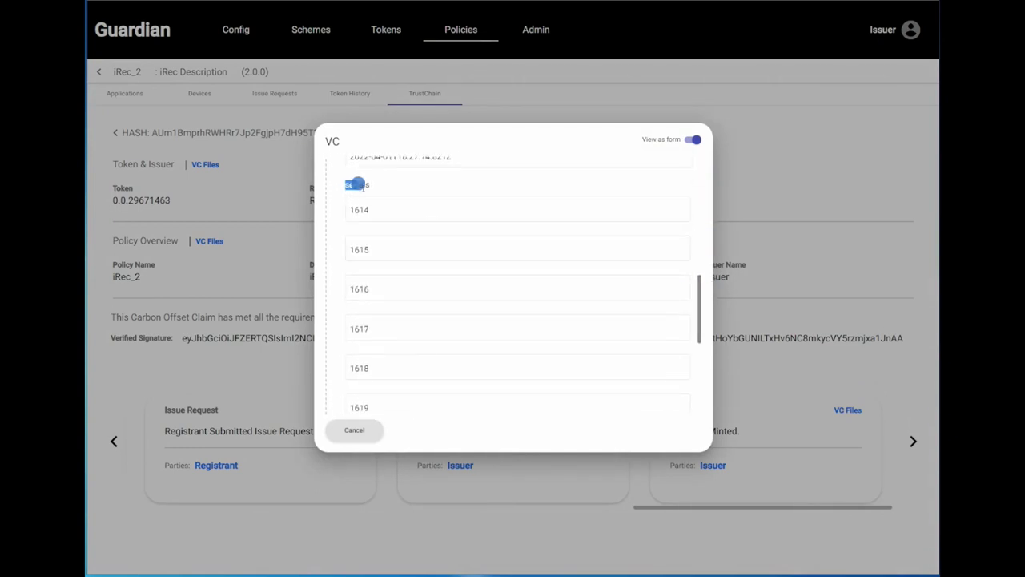
left_click(383, 191)
scroll(412, 302, "down", 4)
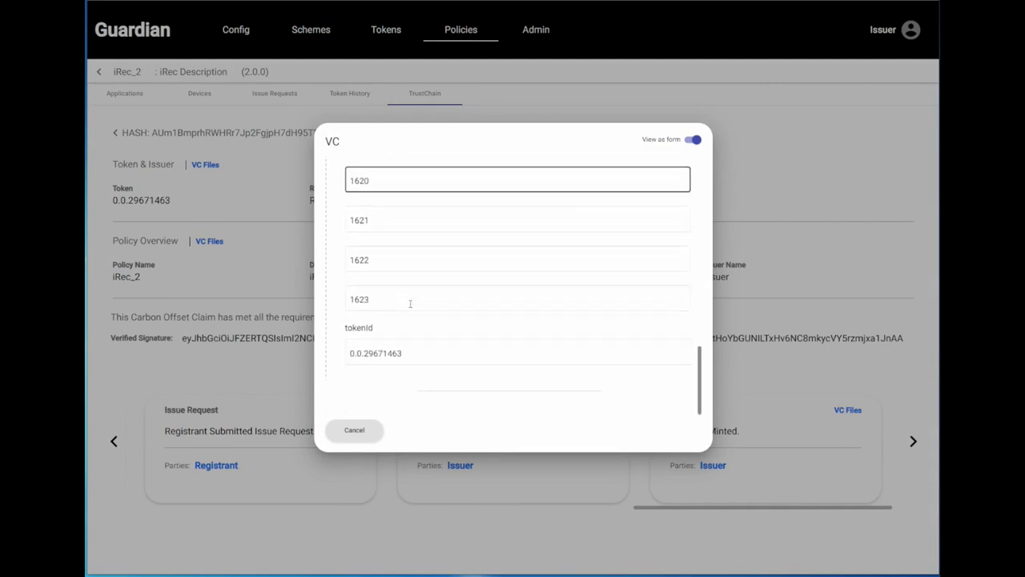
left_click(354, 429)
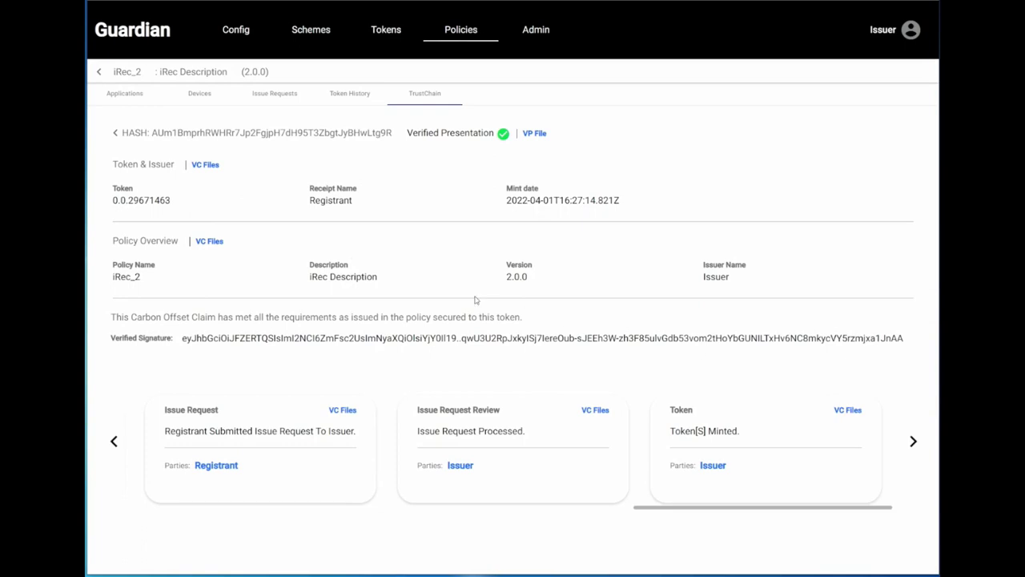